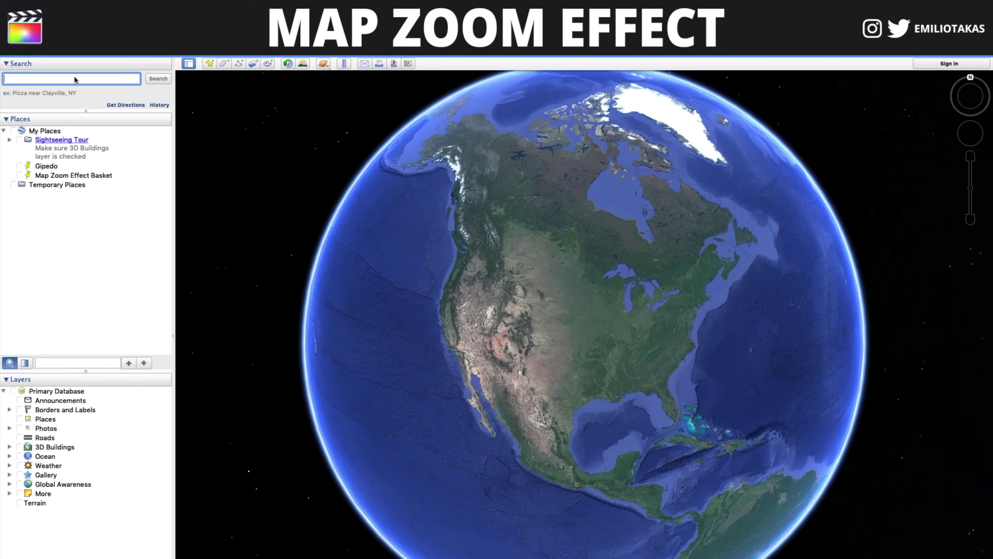
Search Google Earth for 'Acropolis of Athens, Athens, Greece' and fly to it.
text(Acrop)
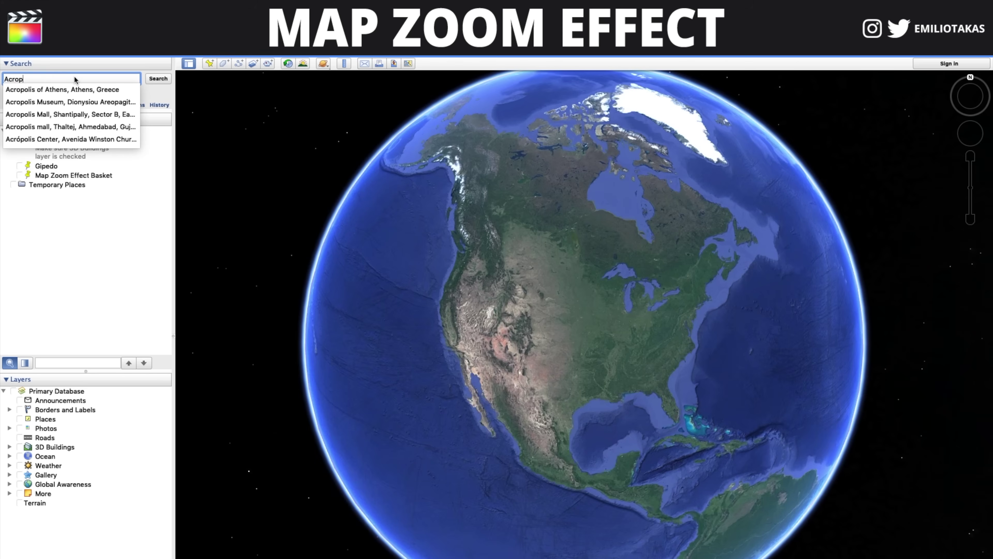
text(olis of Athe)
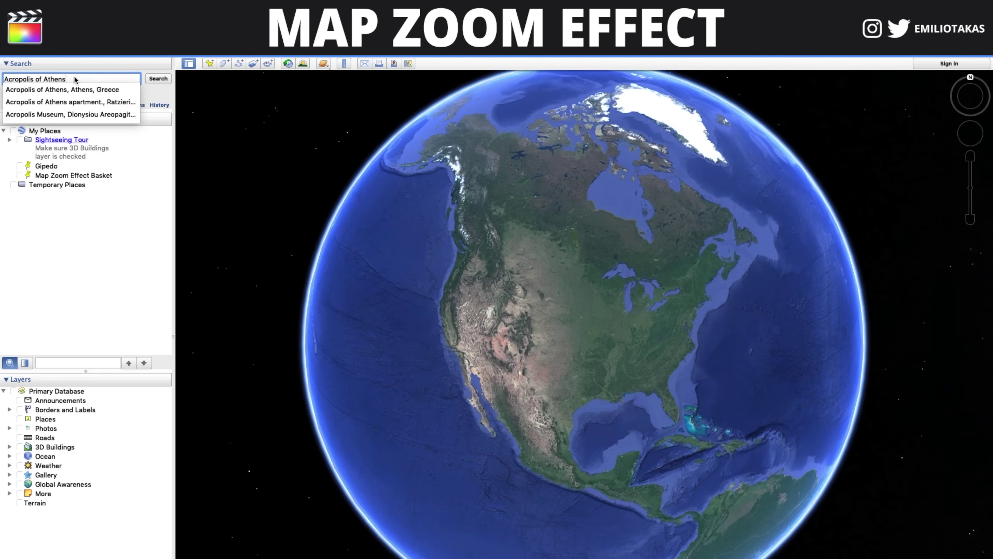
text(ns)
click(80, 89)
click(156, 79)
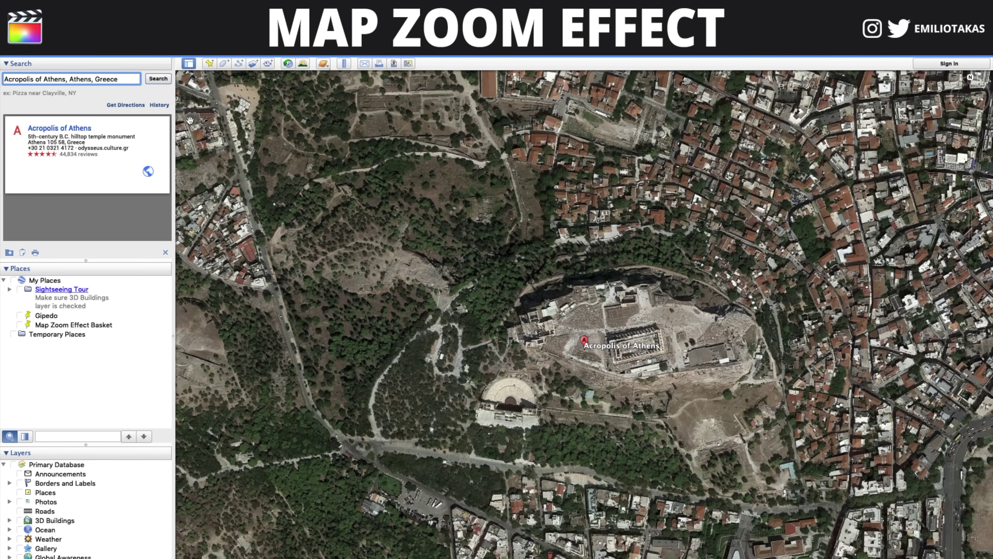
Show the search History list and zoom out to the eastern Mediterranean view.
click(157, 104)
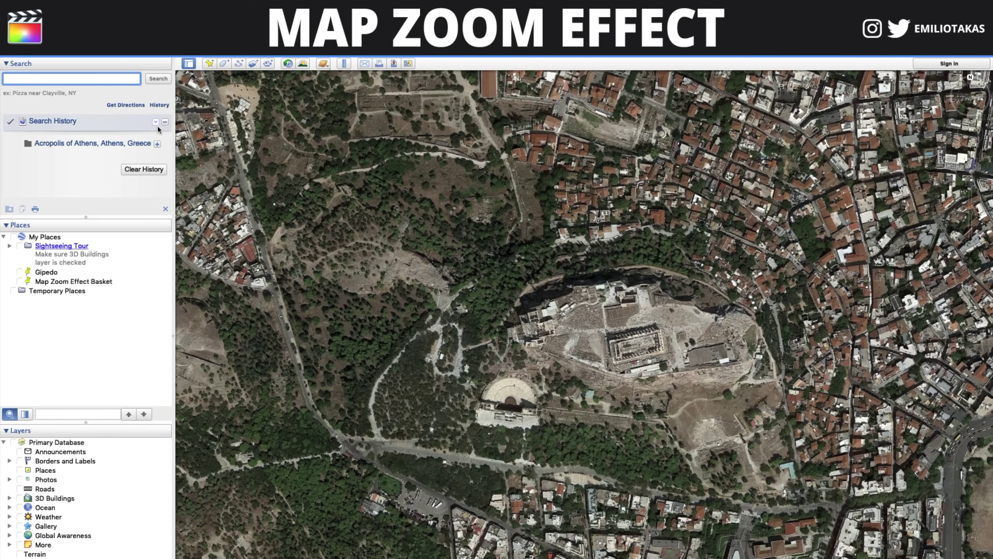
scroll(237, 204, down, 5)
scroll(238, 204, down, 10)
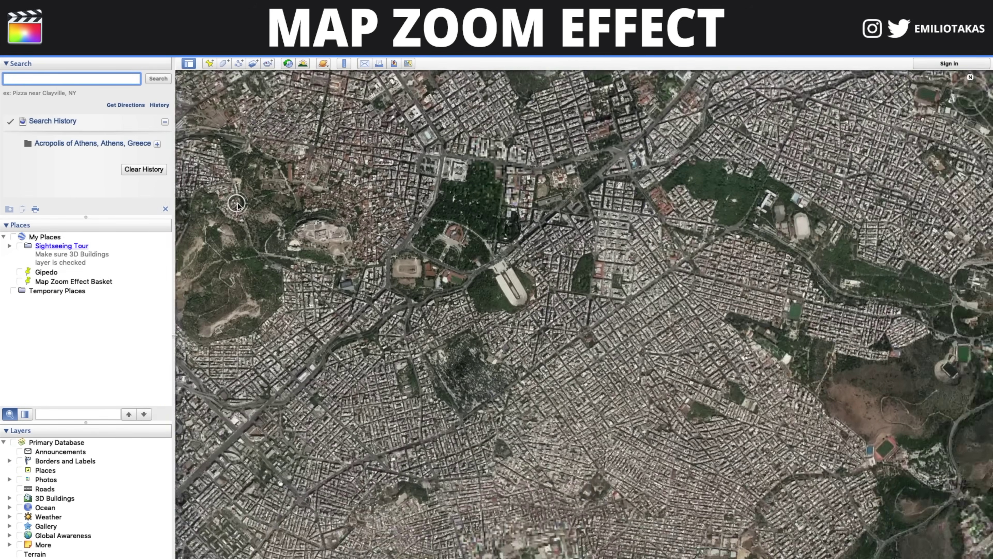
scroll(238, 204, down, 10)
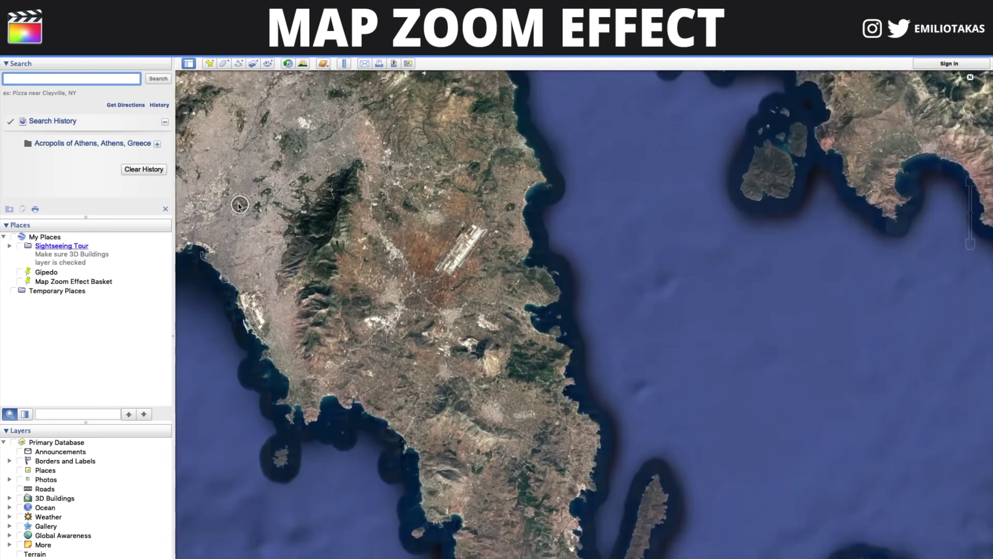
scroll(238, 204, down, 10)
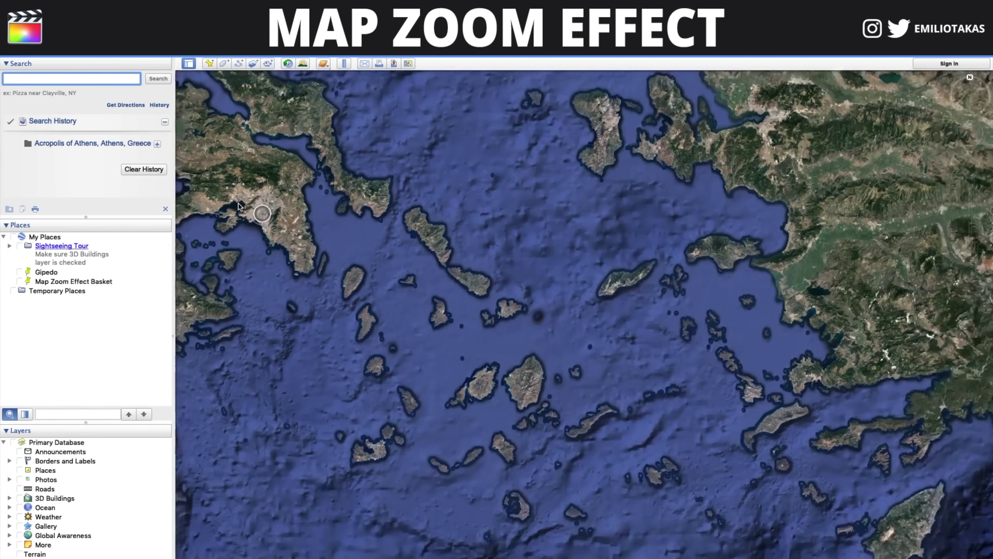
scroll(239, 206, down, 10)
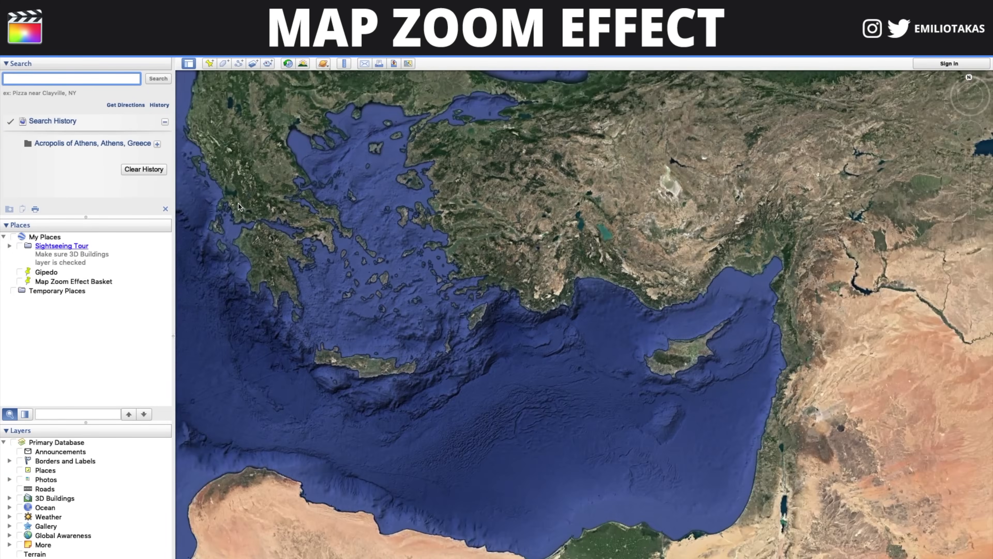
scroll(238, 204, down, 3)
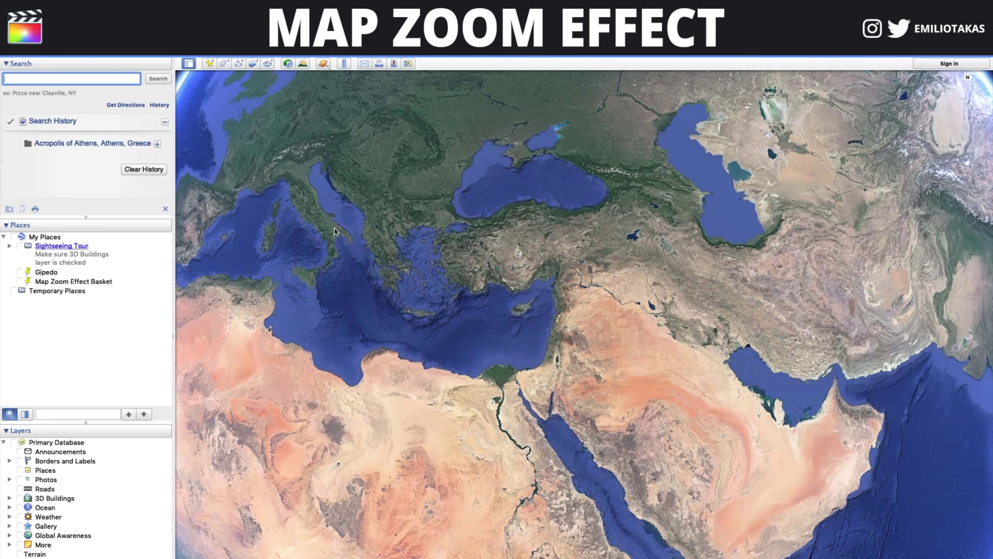
Fly from the Acropolis entry to the 'Map Zoom Effect Basket' placemark's sports courts.
double_click(80, 143)
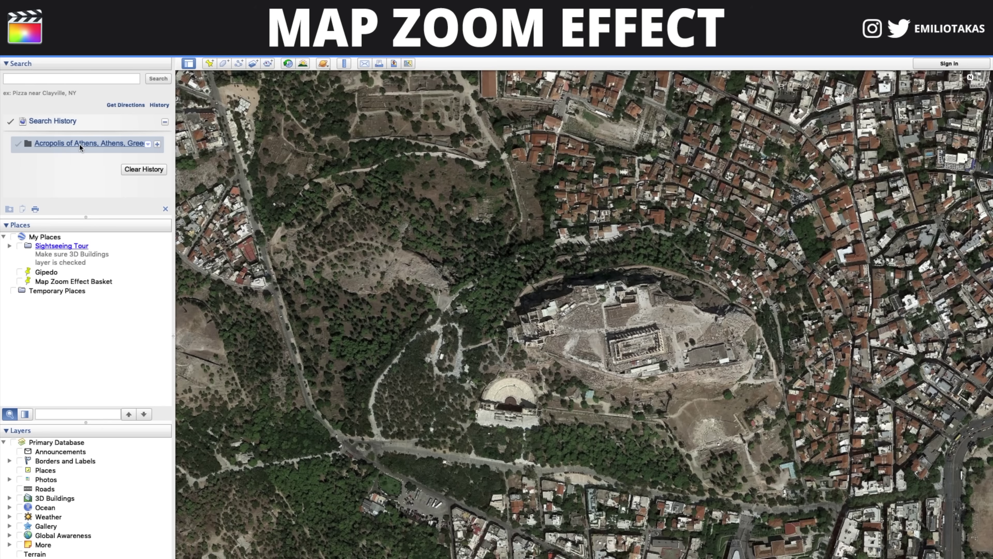
double_click(86, 282)
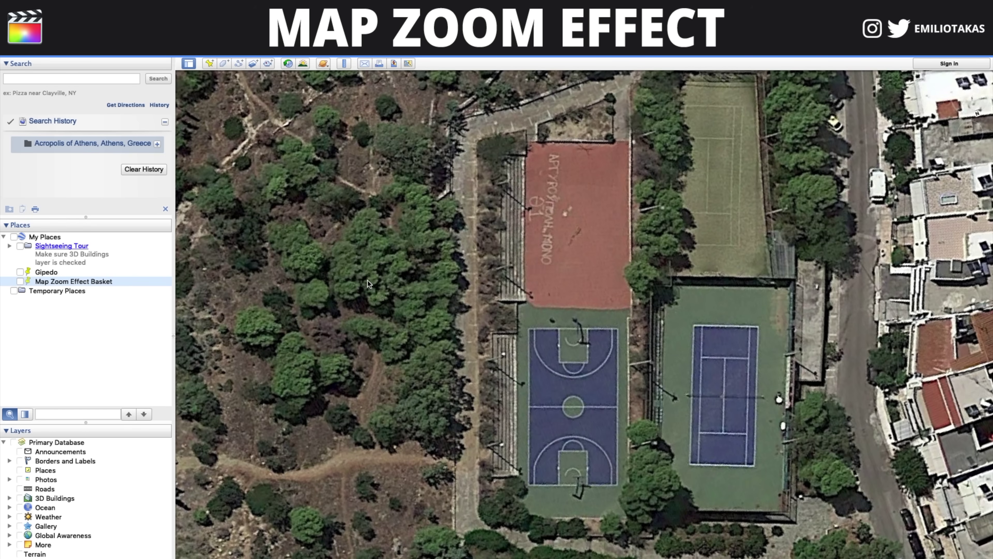
scroll(435, 262, down, 5)
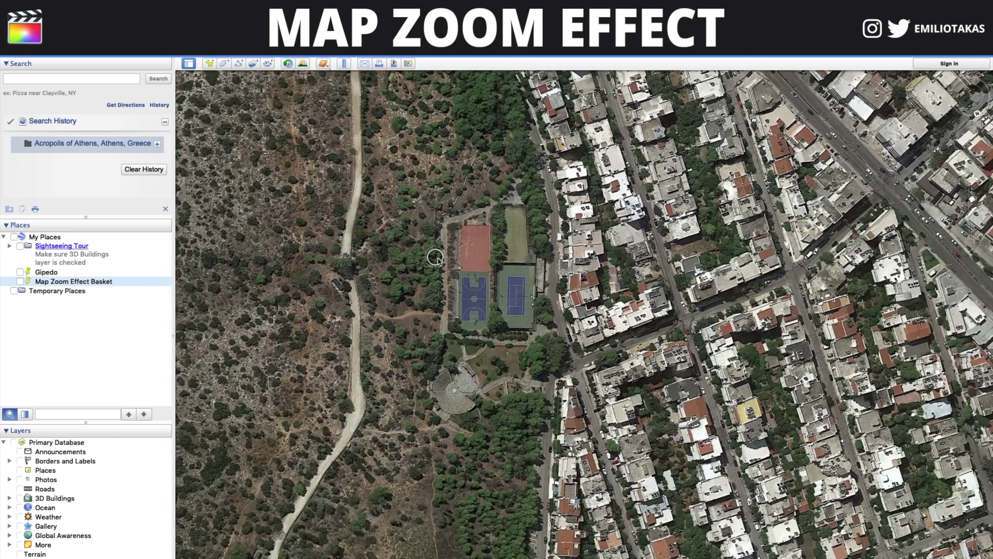
scroll(438, 260, down, 5)
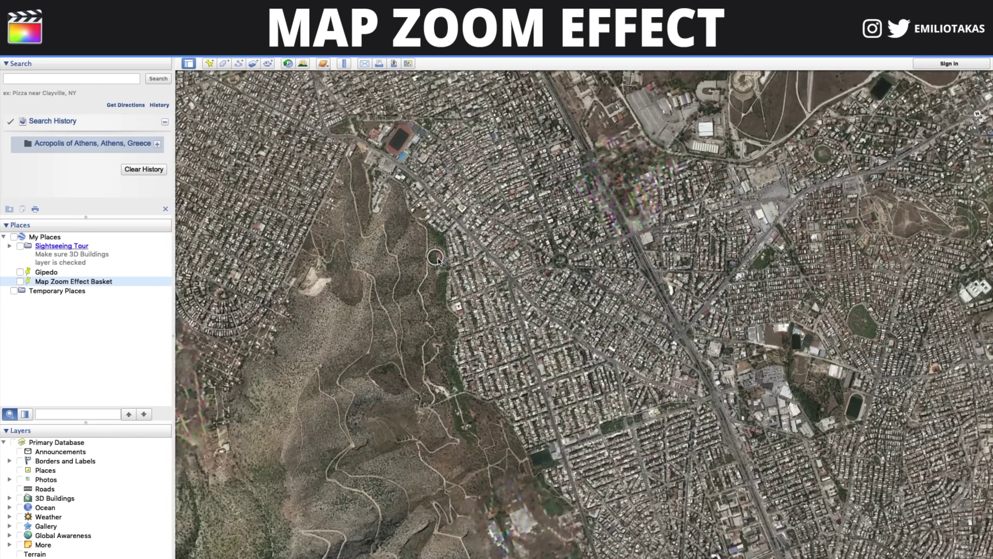
scroll(438, 260, down, 5)
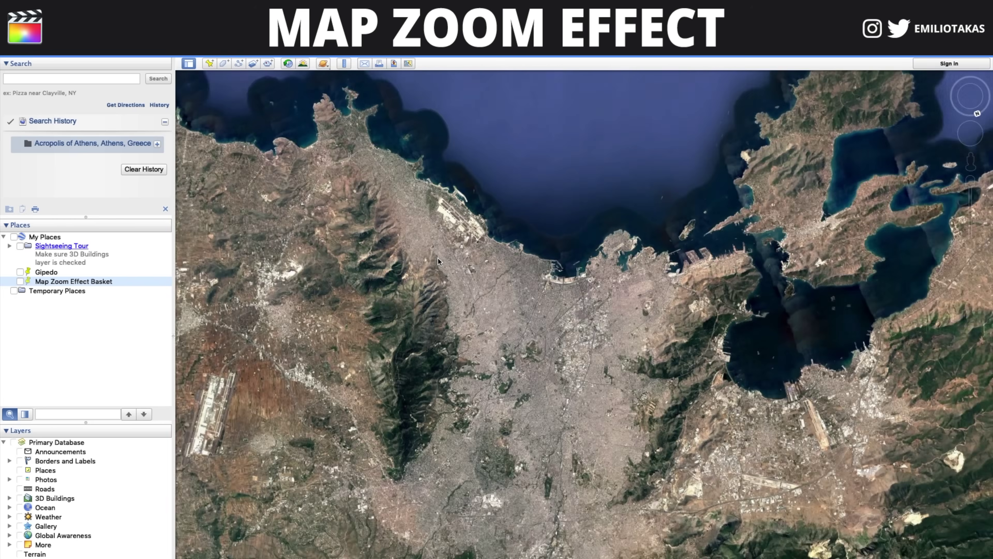
scroll(438, 260, down, 5)
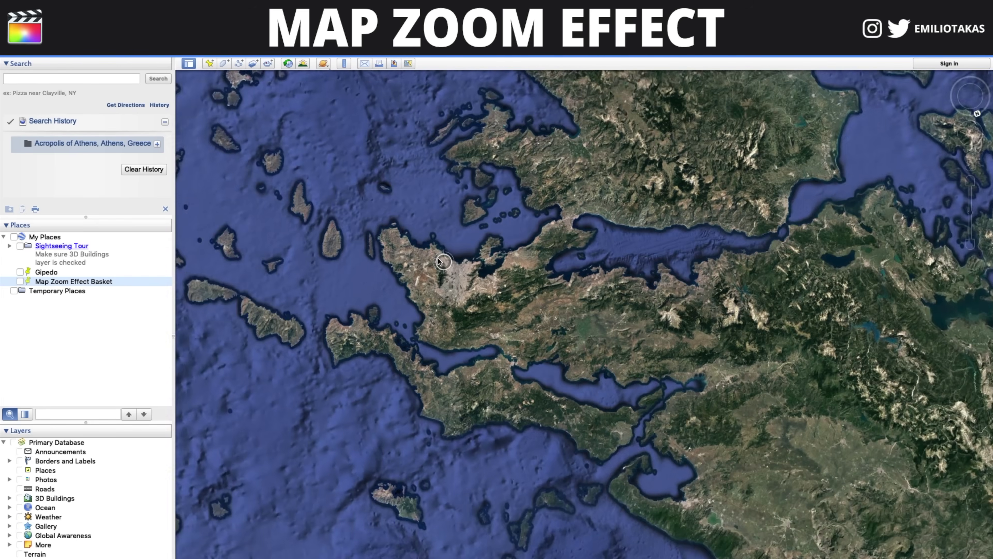
scroll(438, 260, down, 5)
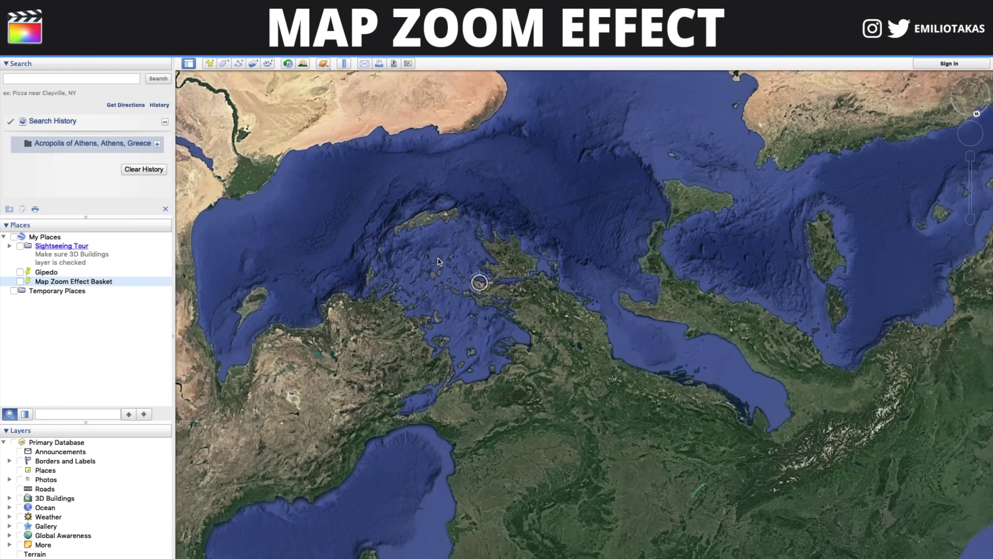
scroll(437, 259, down, 4)
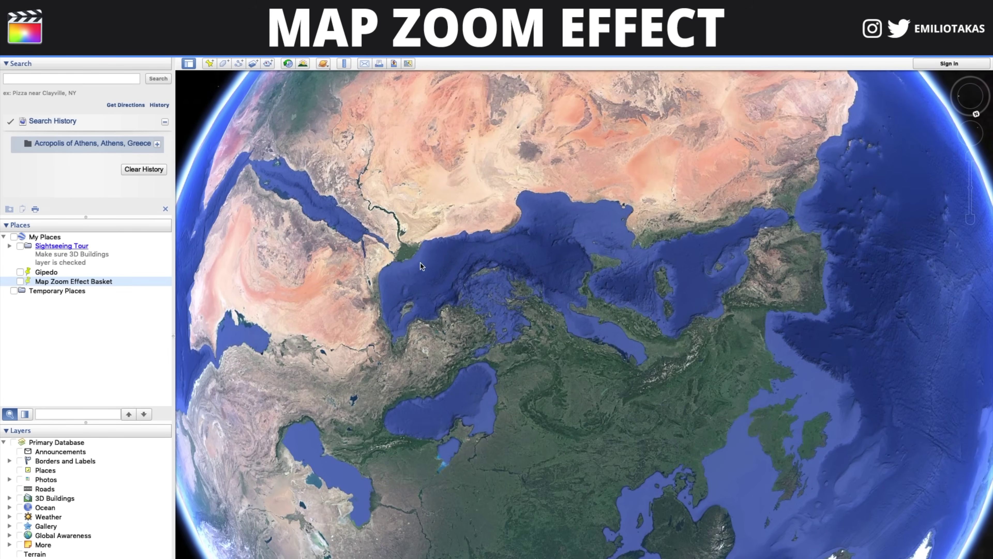
double_click(89, 283)
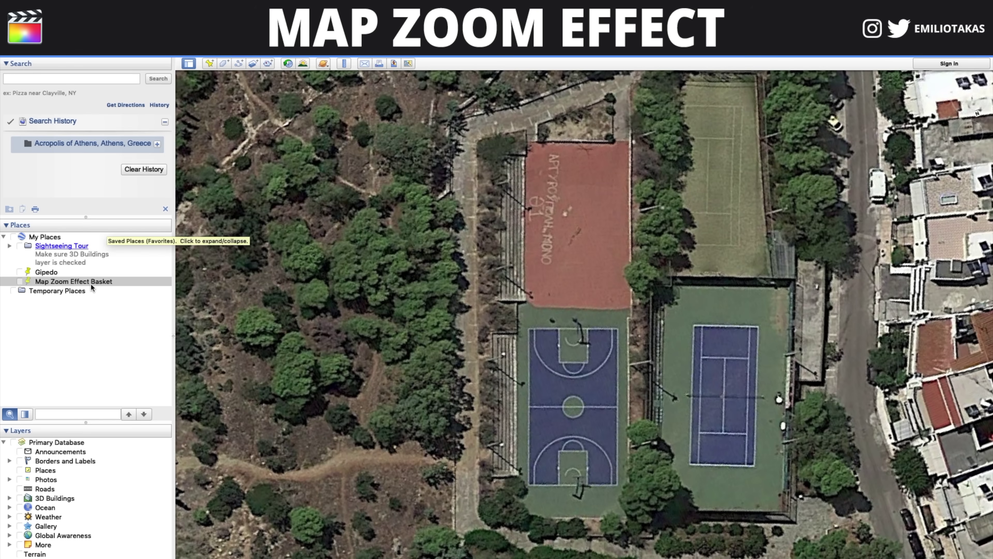
Add a placemark named 'Open Court Basketball' on the basketball court.
click(210, 64)
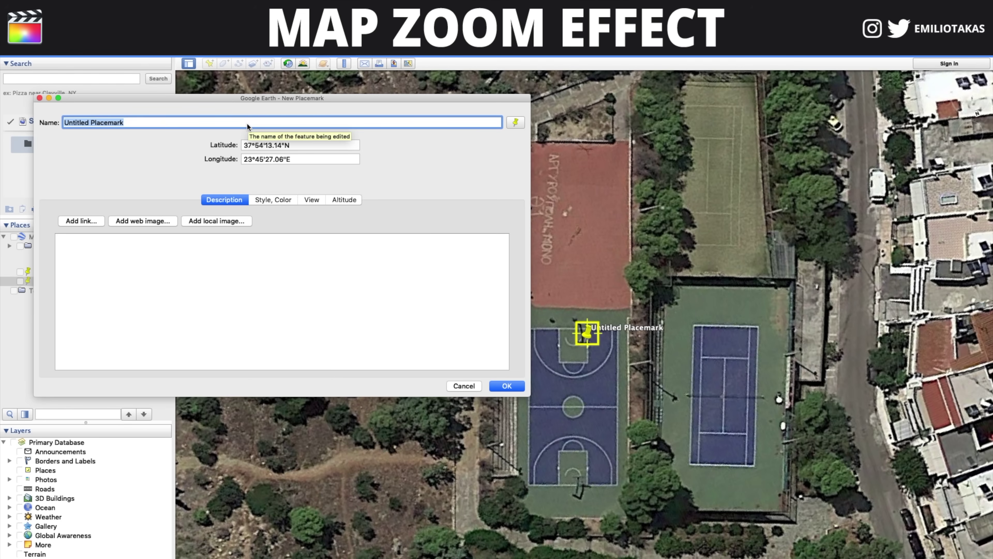
text(Open Cour)
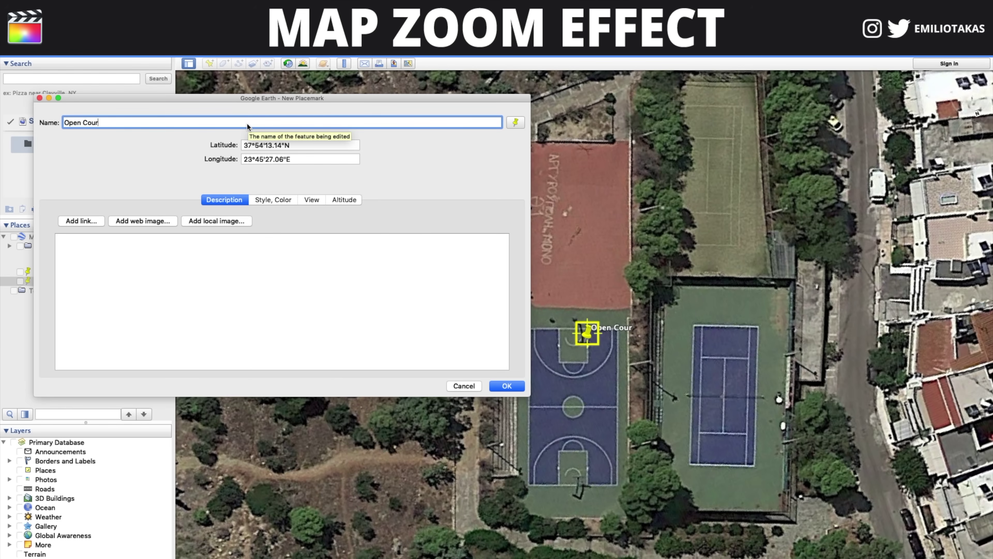
text(t Basketball)
click(512, 385)
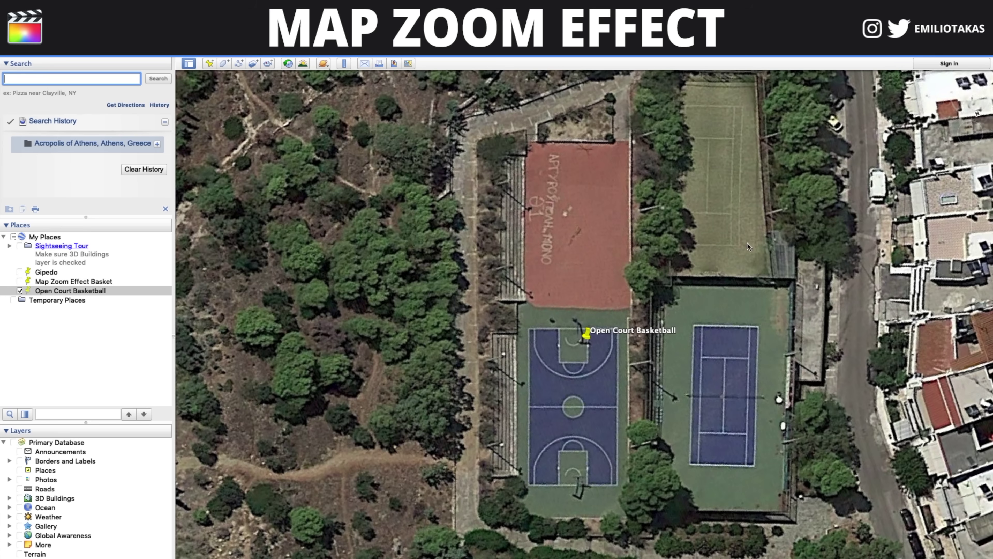
Pan and rotate the map view so the courts lie sideways.
click(963, 134)
click(978, 134)
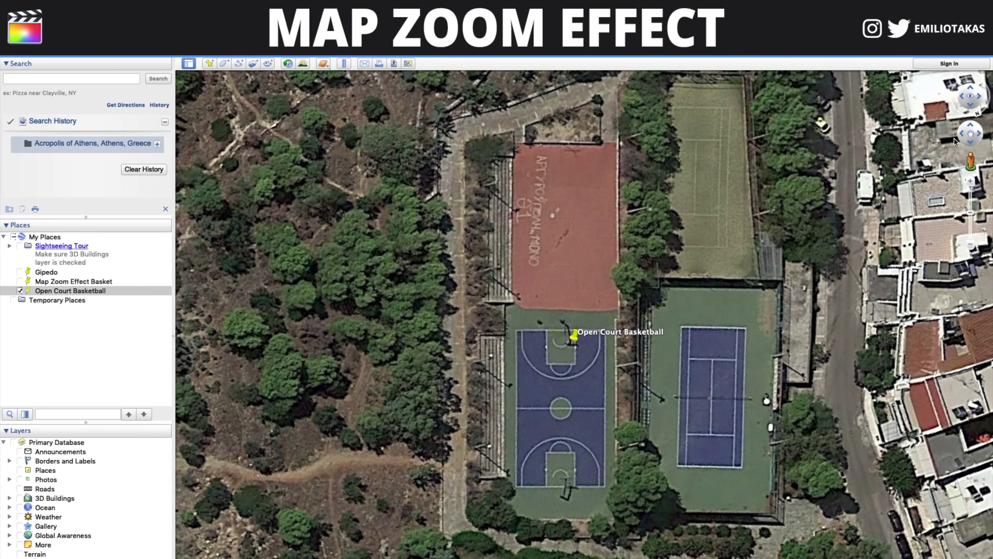
click(963, 99)
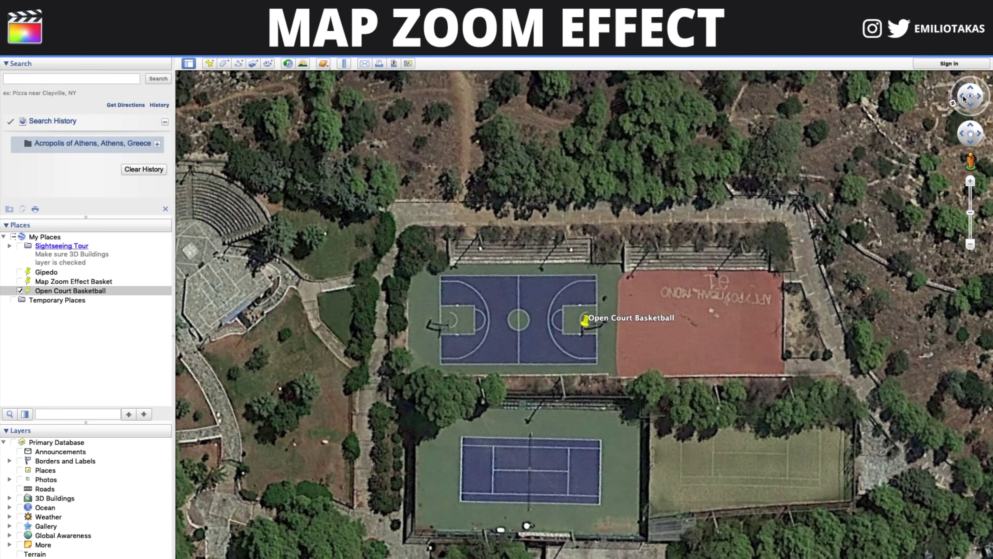
drag(964, 99, 978, 99)
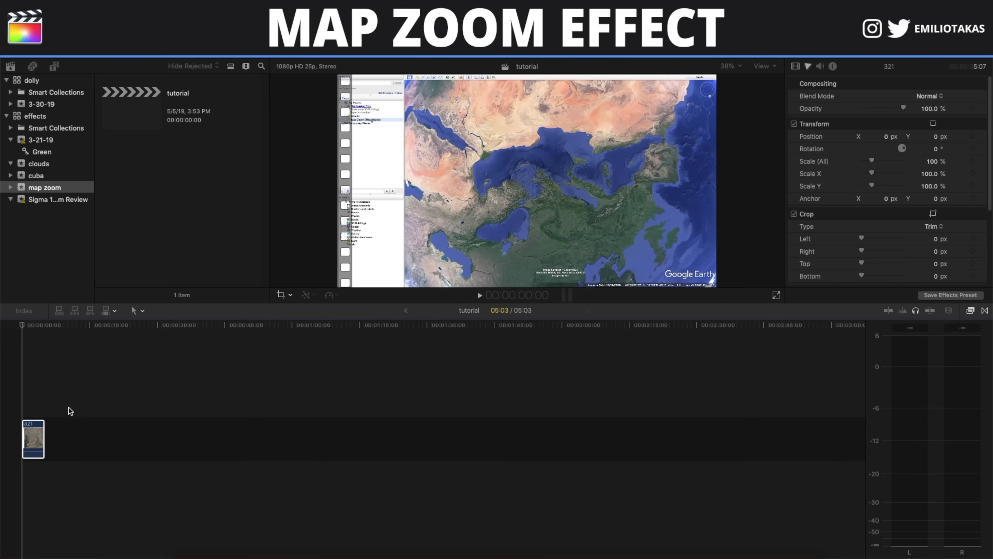
Crop the map clip to Left 346.3, Right 78.3, Top 132.2, Bottom 106.7 px.
click(32, 434)
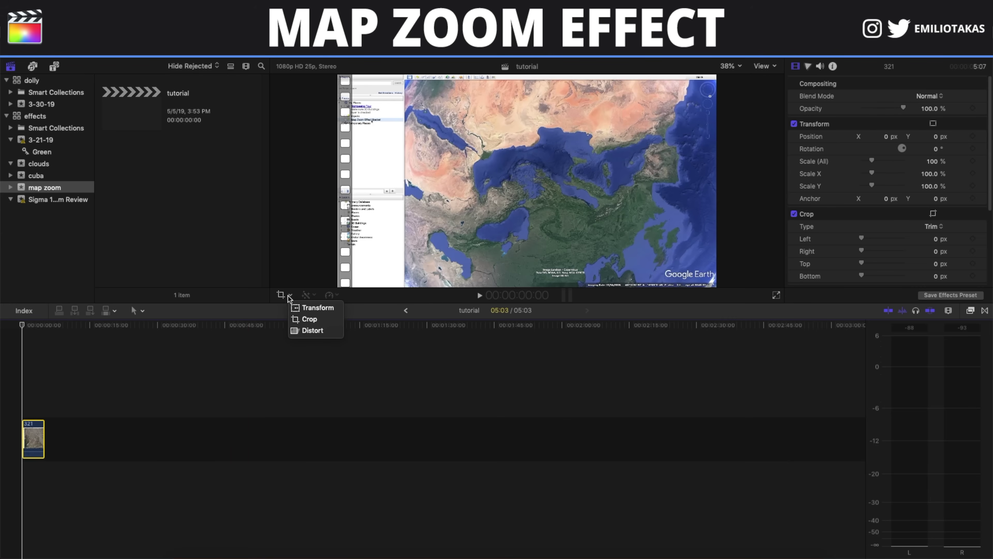
click(303, 319)
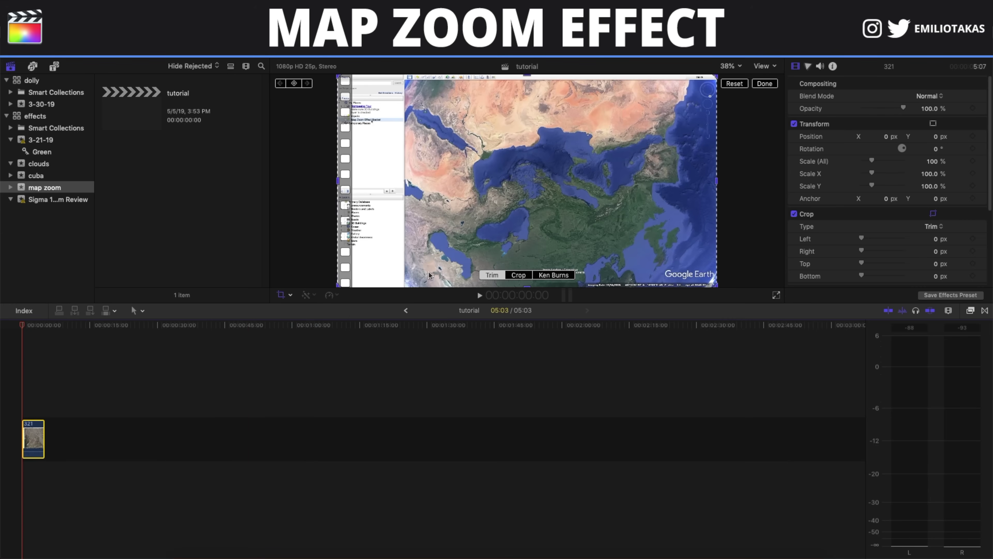
click(518, 275)
drag(717, 75, 701, 89)
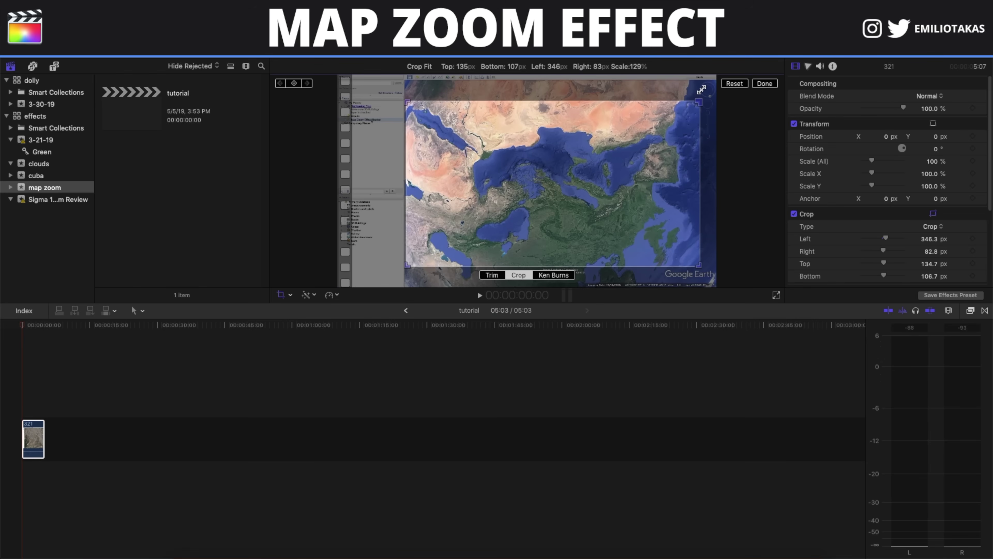
drag(701, 90, 702, 84)
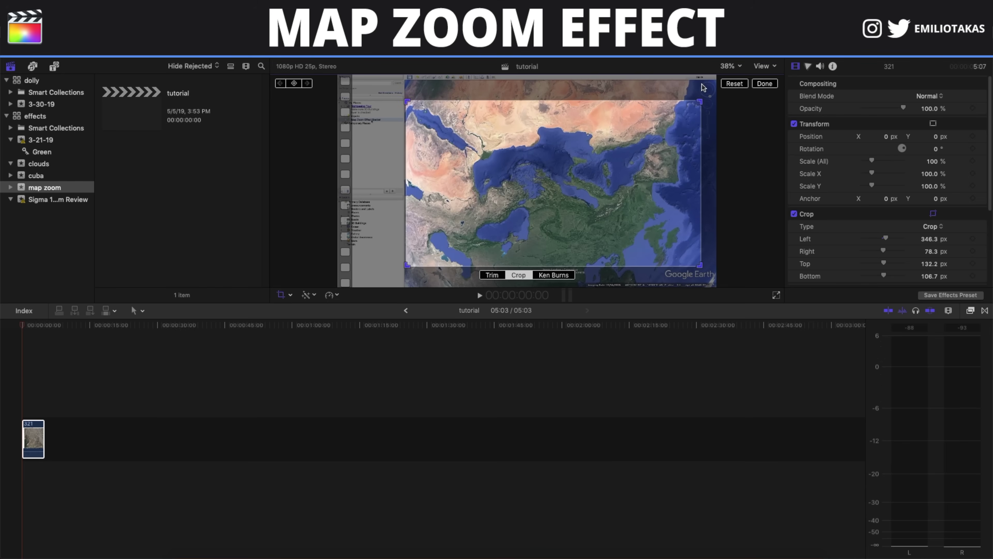
click(765, 83)
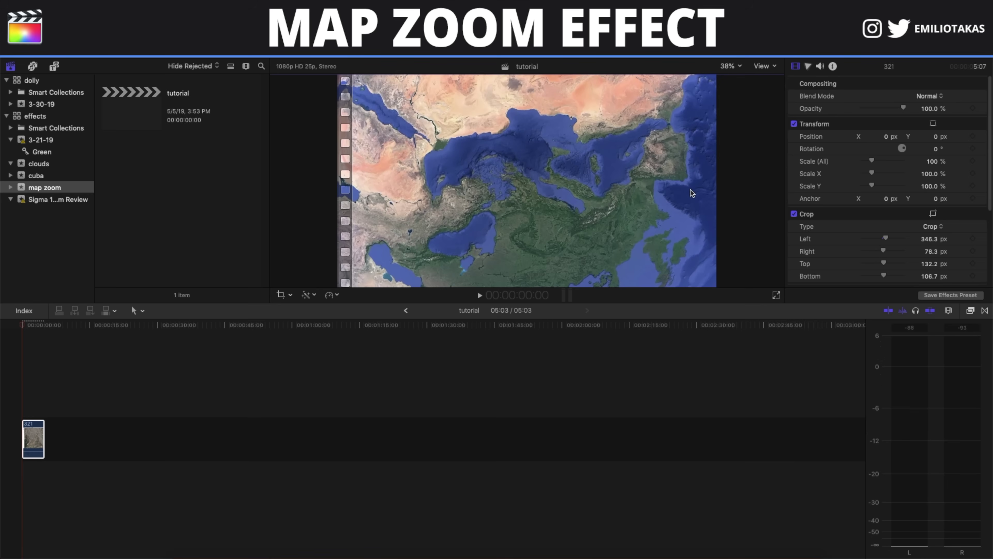
key(ctrl+super+1)
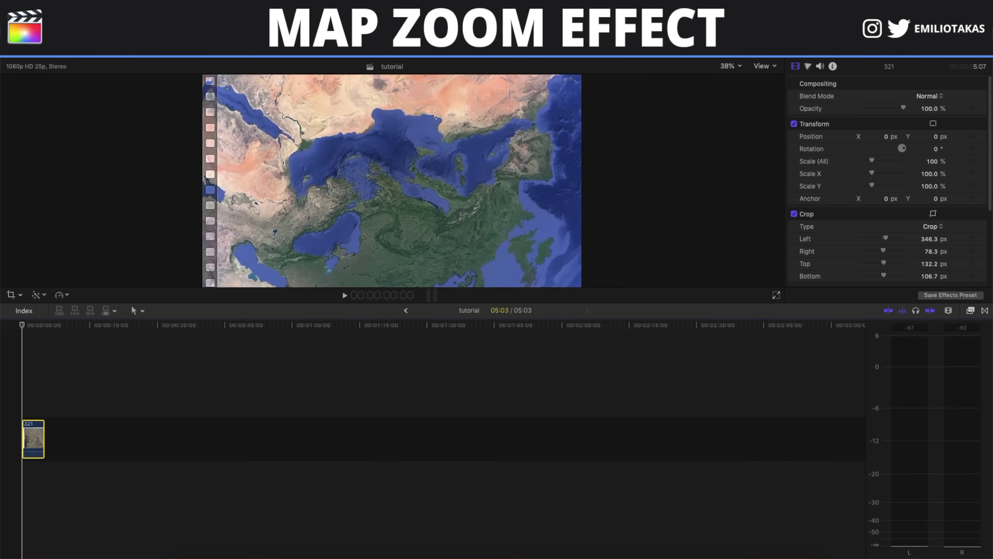
Apply the Zoom effect to the map clip, giving a Uniform blur at Amount 32.0.
click(970, 310)
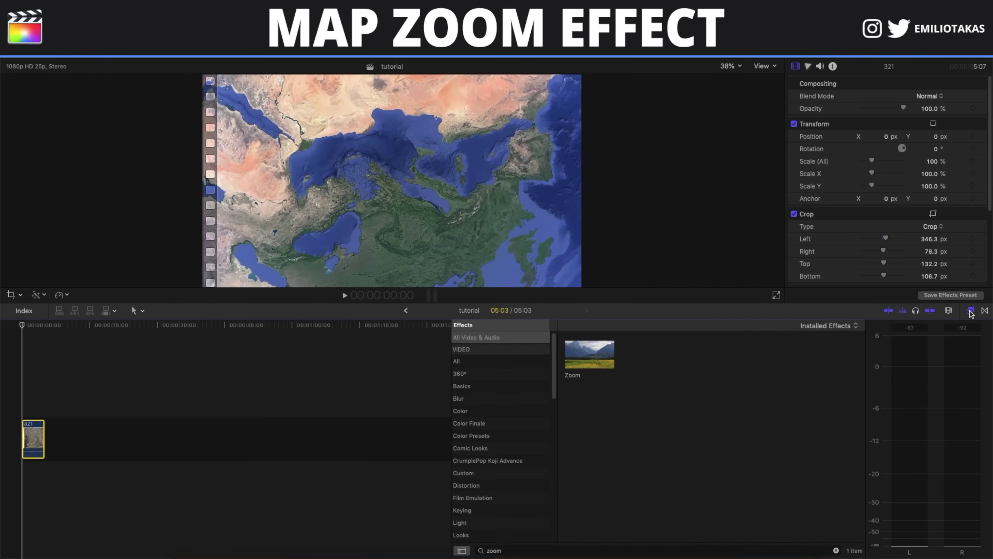
click(571, 548)
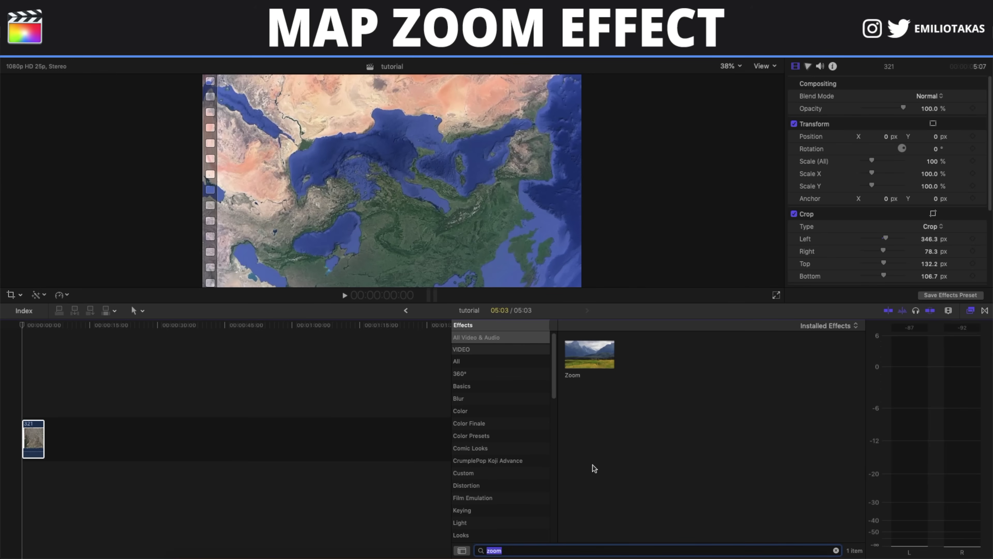
drag(587, 360, 33, 437)
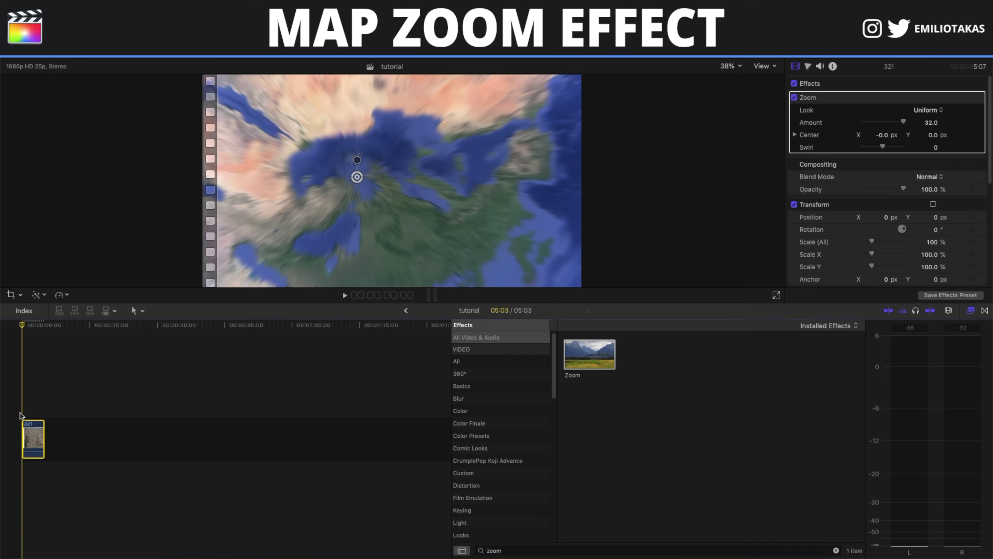
click(971, 310)
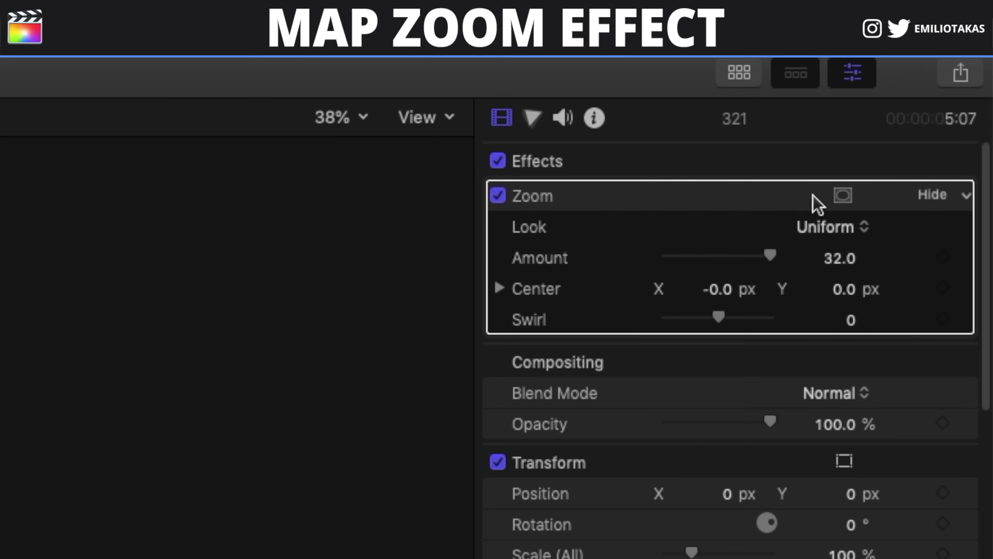
click(845, 196)
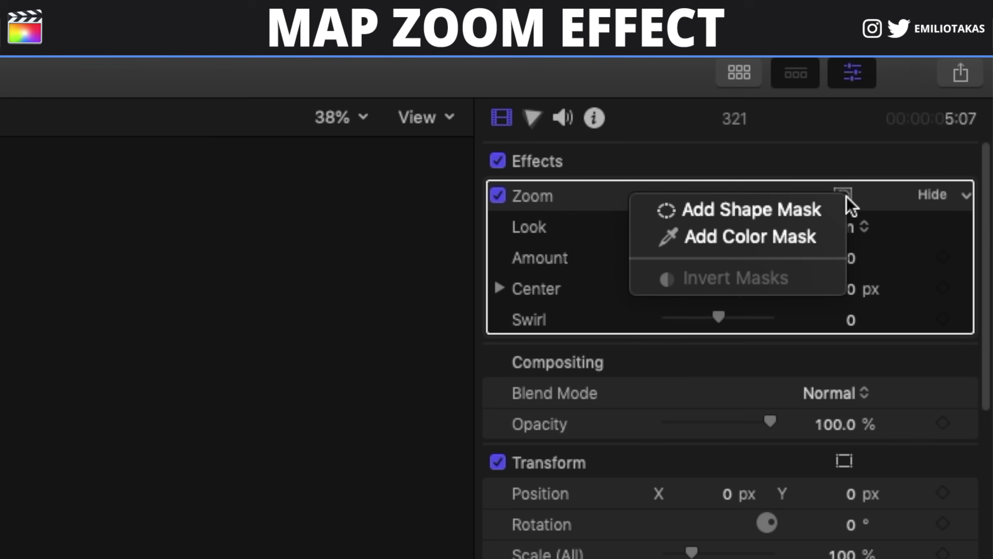
Add Shape Mask 1 to the Zoom effect, shrink and feather the circle, and invert it.
click(812, 218)
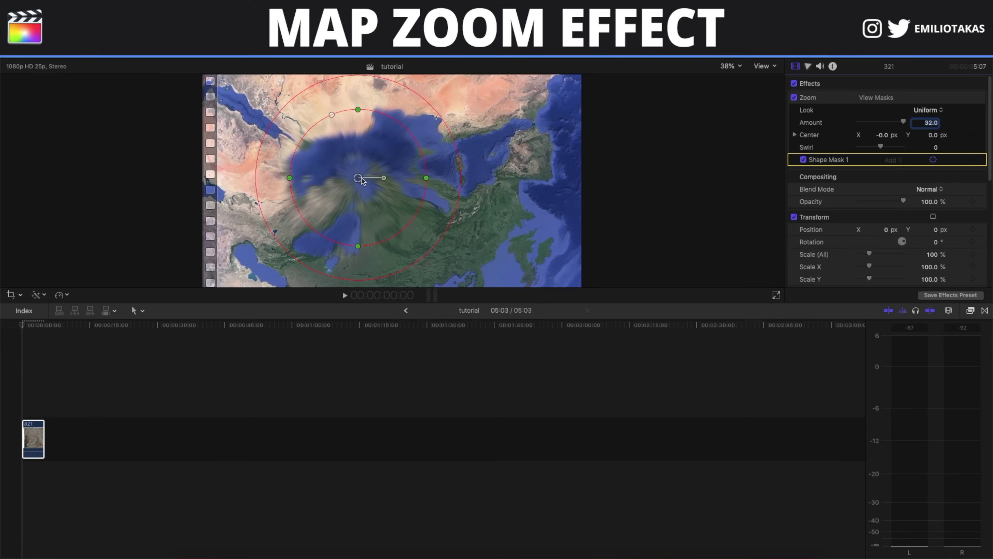
drag(359, 180, 407, 184)
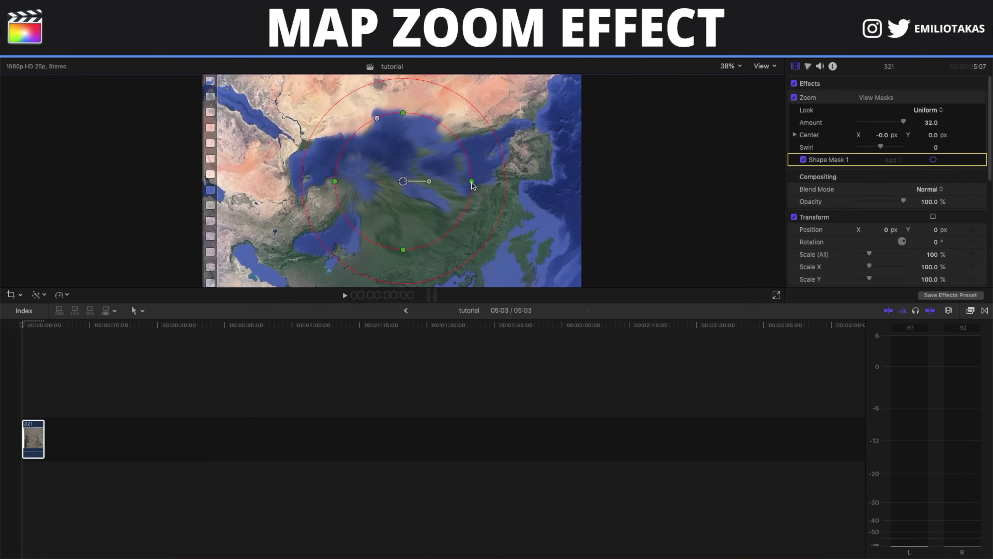
drag(472, 182, 464, 182)
drag(403, 113, 405, 121)
drag(498, 181, 541, 180)
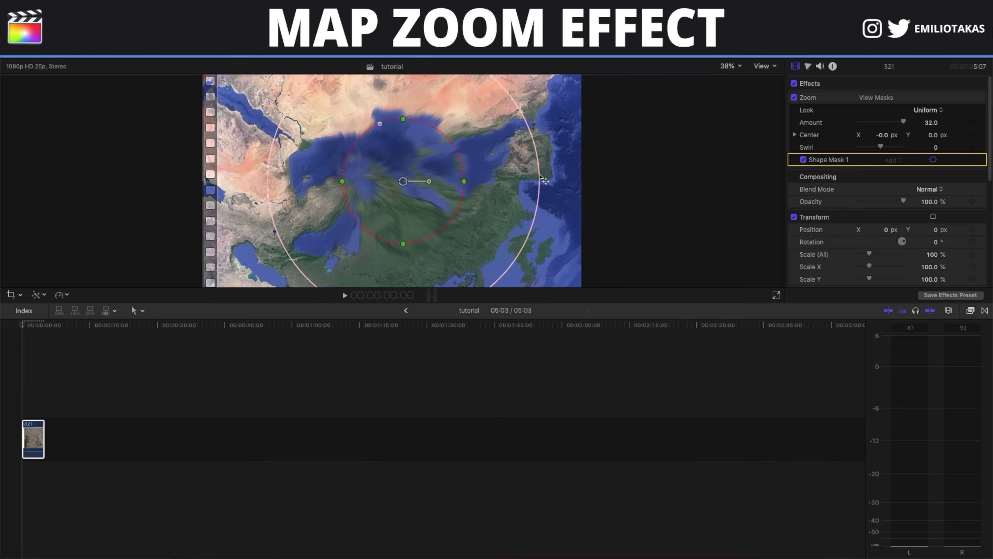
click(933, 97)
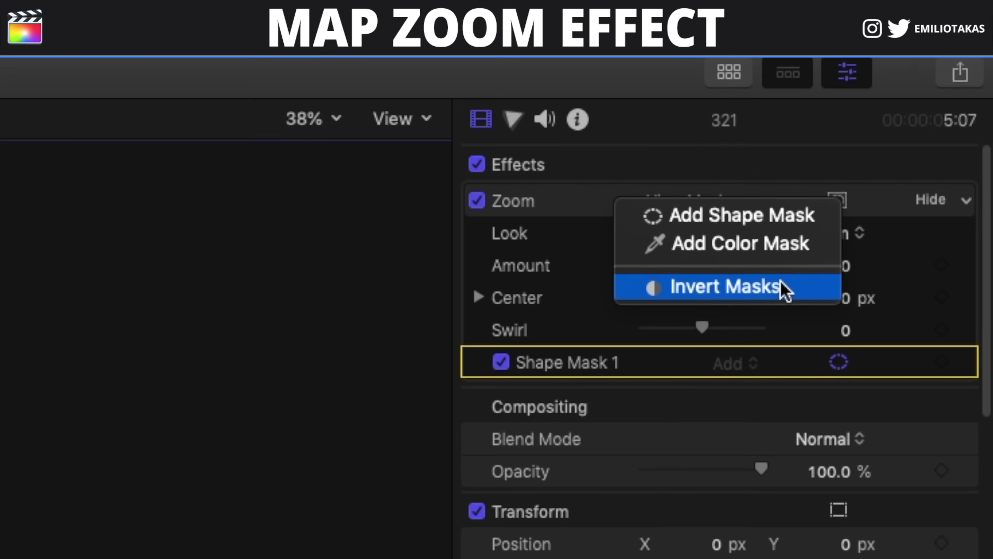
click(911, 191)
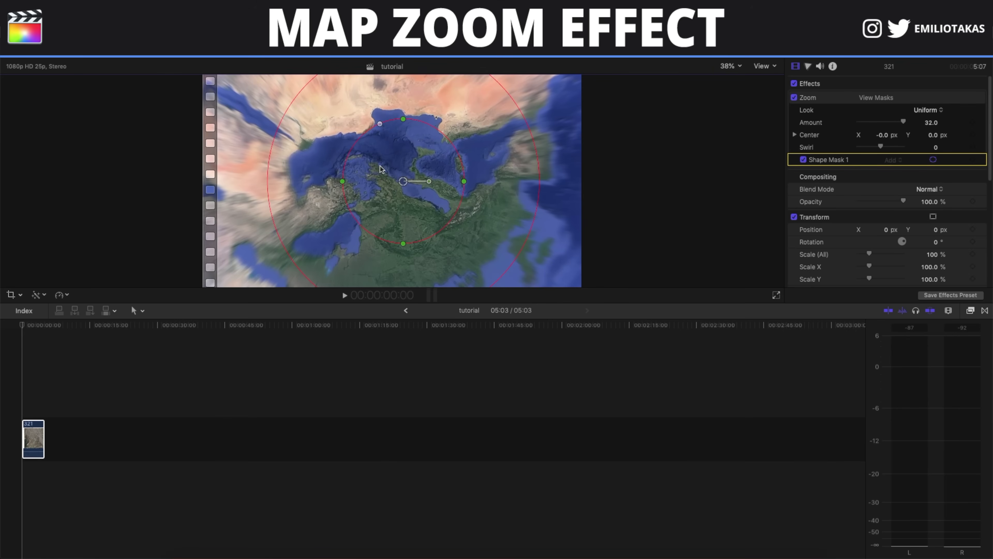
click(27, 449)
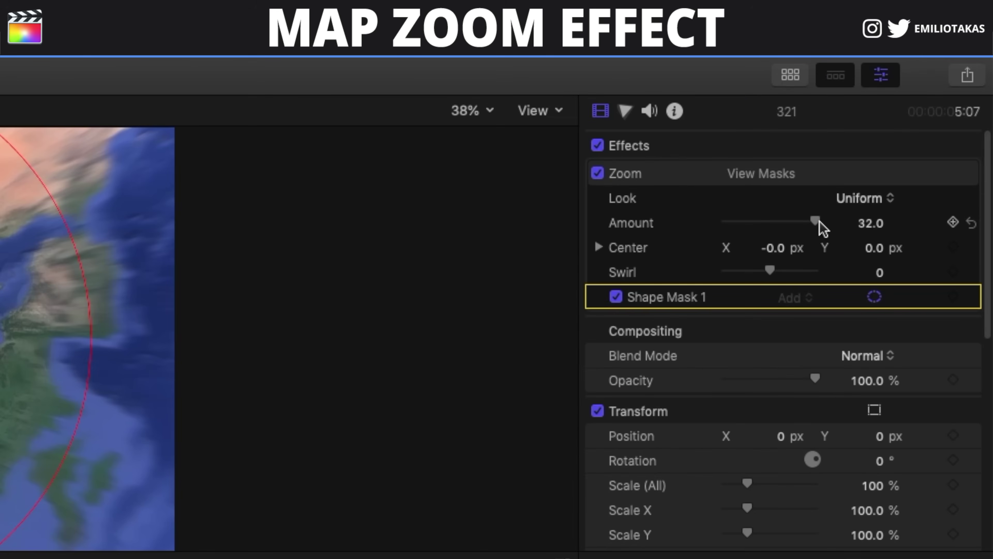
Keyframe the Zoom Amount at 0 at the clip start, then advance the playhead to frame 20.
drag(820, 222, 698, 226)
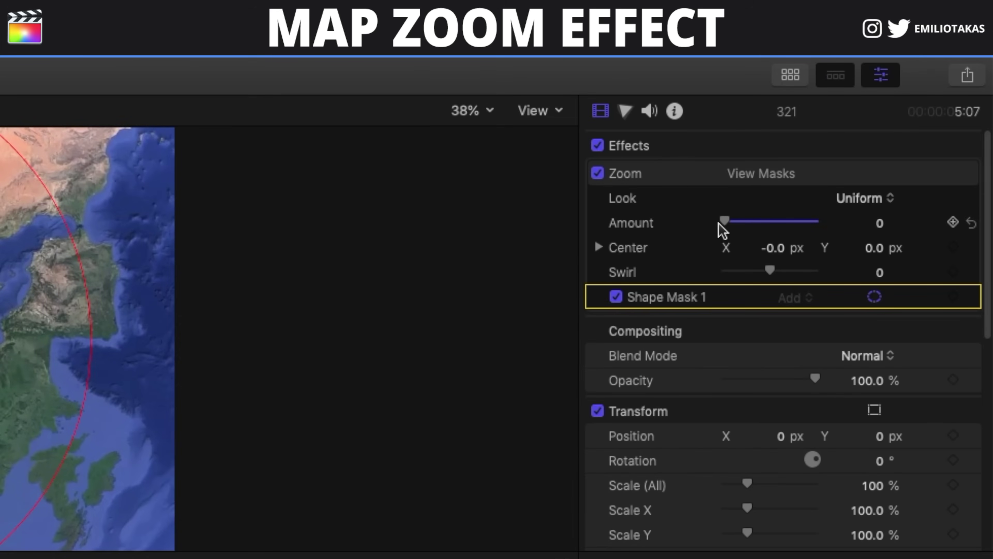
click(953, 222)
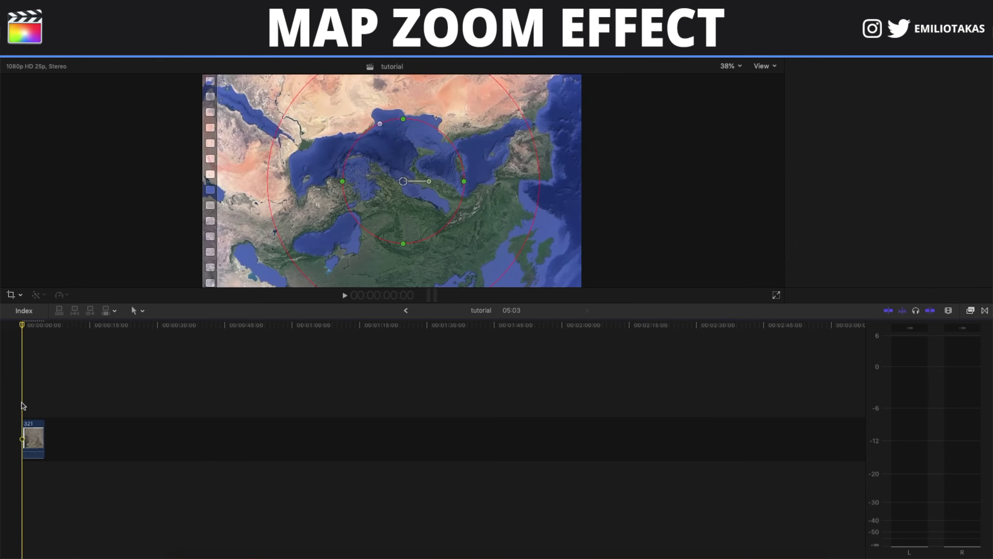
click(28, 431)
key(Right)
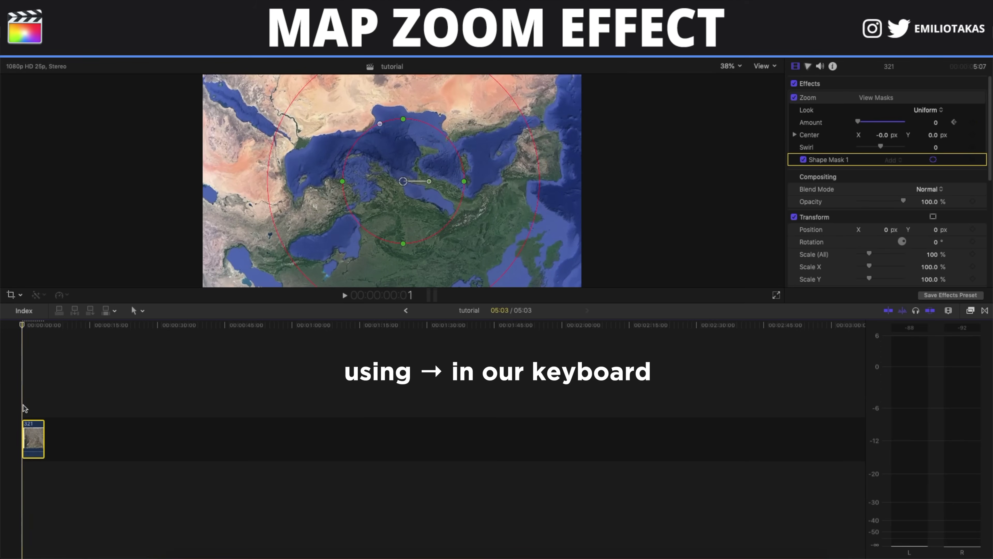
key(Right)
key(Right)
key(Right)
key(Right)
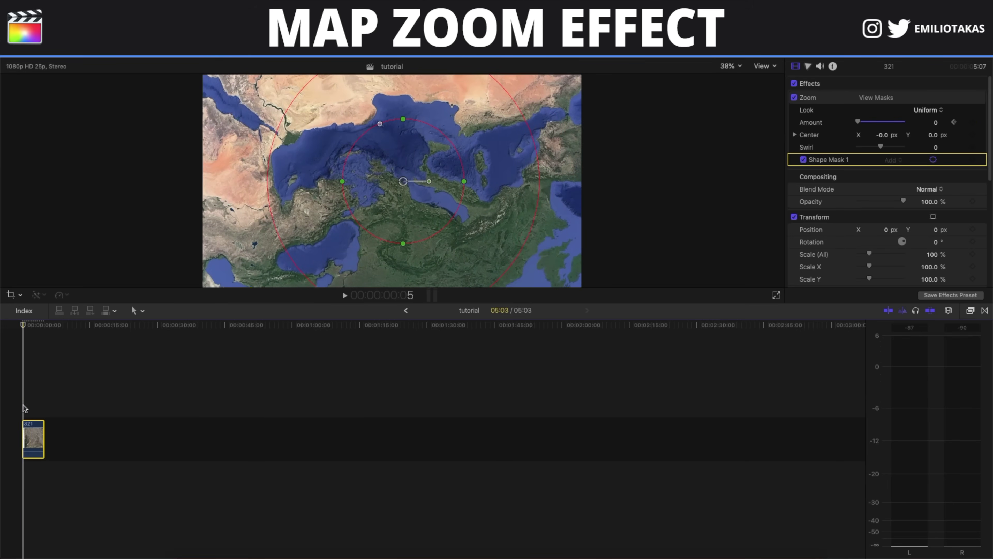
key(Right)
key(Right)
key(Right)
key(Right)
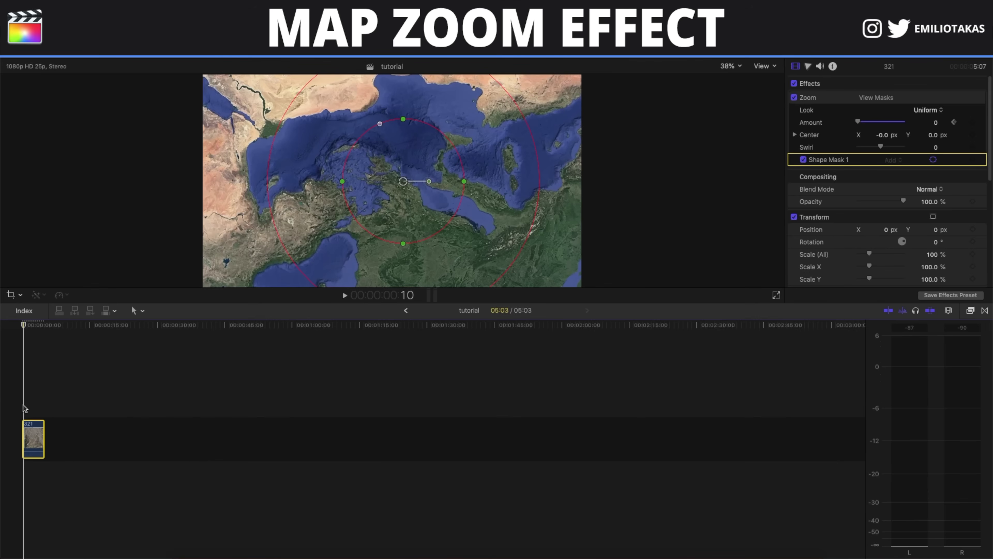
key(Right)
key(Right)
key(Right)
key(Right)
key(Right)
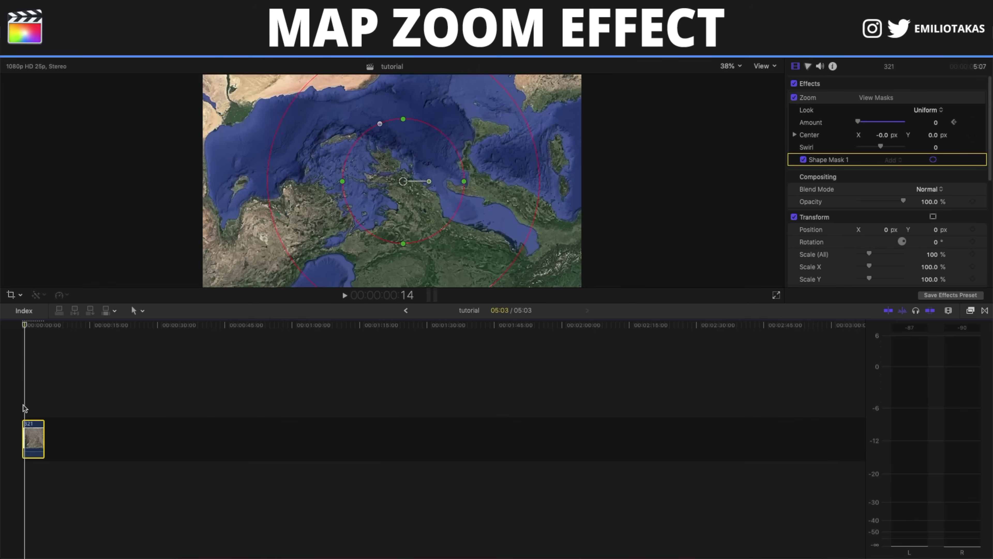
key(Right)
key(Right)
key(Right)
key(Right)
key(Right)
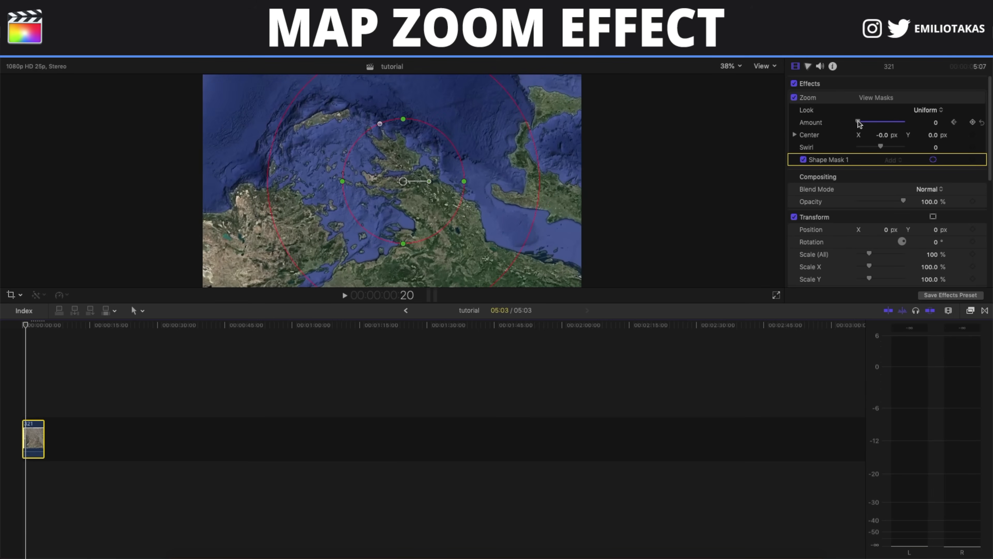
Keyframe the Zoom Amount at 32.0 at frame 20 and return to the start.
drag(858, 123, 926, 125)
click(924, 124)
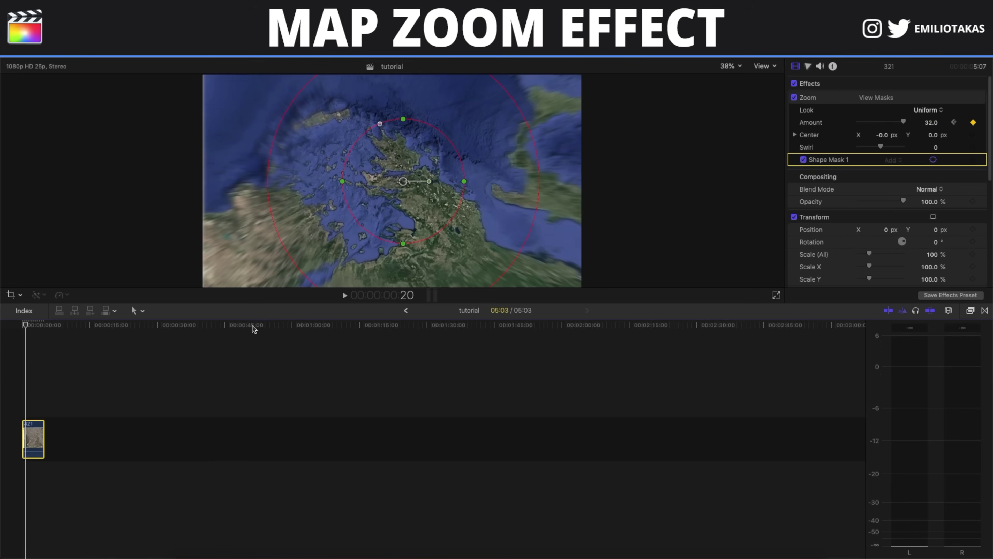
click(16, 400)
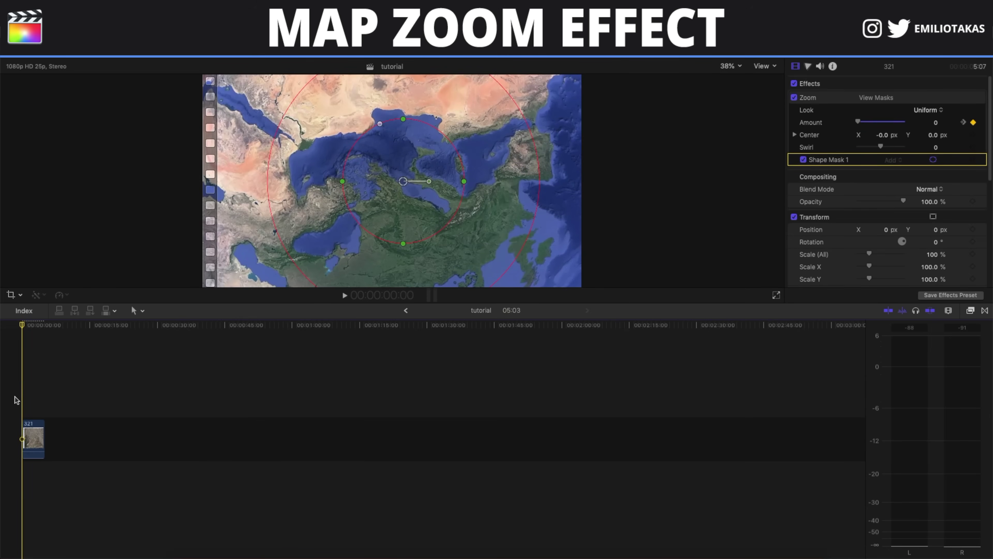
Play the timeline to preview the zoom into Athens.
key(space)
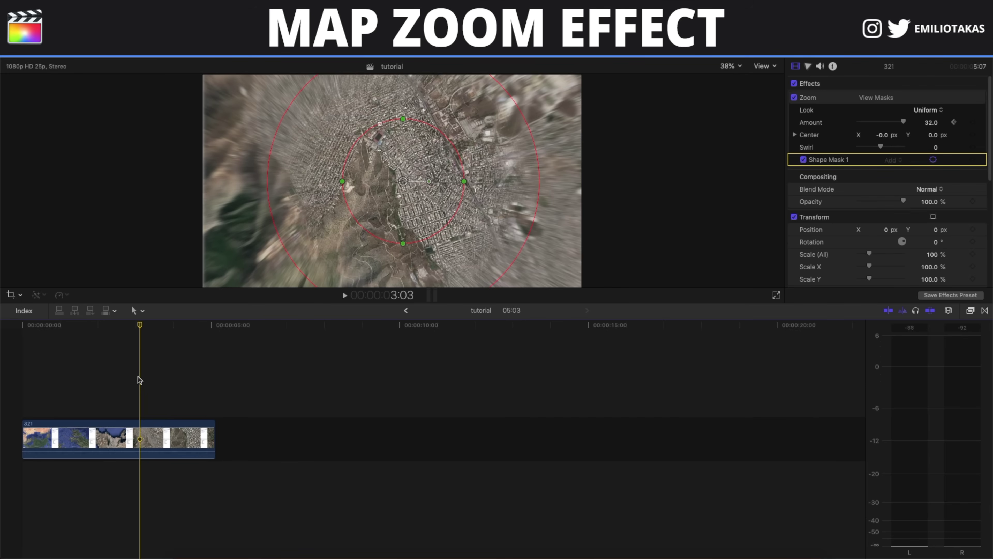
Connect the Flythrough Clouds clip above the map and set its opacity to about 27% with Add blending.
key(q)
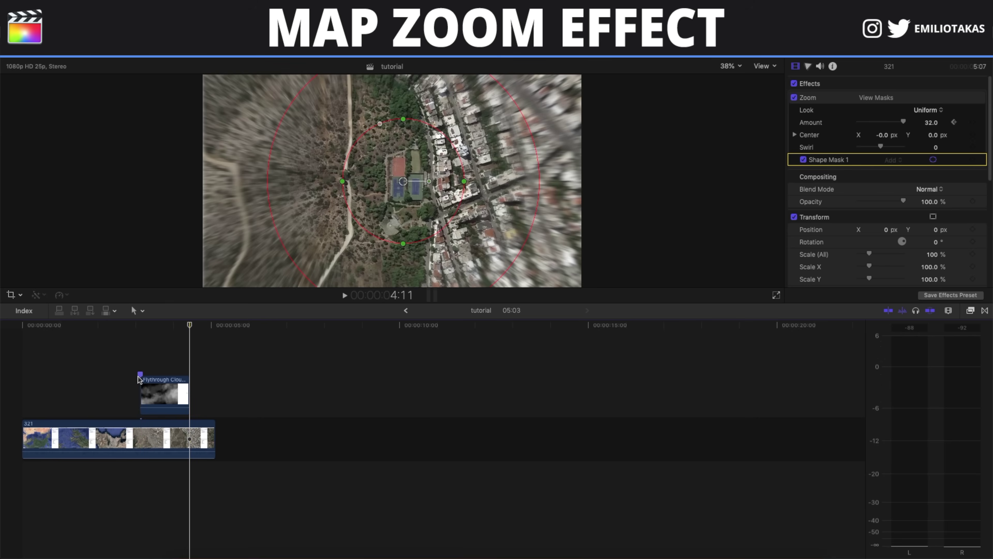
click(158, 384)
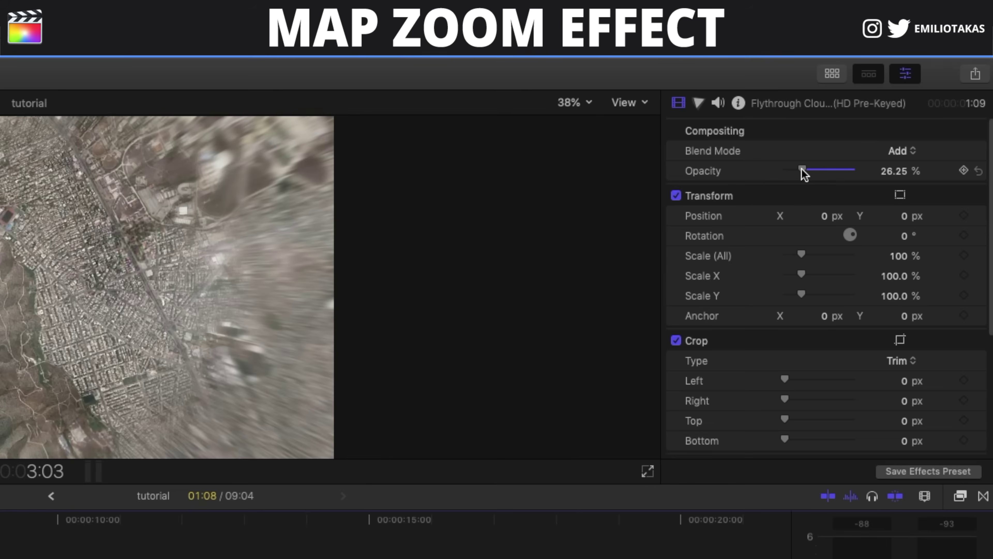
mouse_move(872, 107)
mouse_down()
mouse_move(900, 107)
mouse_move(878, 110)
mouse_up()
mouse_move(809, 168)
mouse_down()
mouse_move(791, 168)
mouse_move(801, 168)
mouse_up()
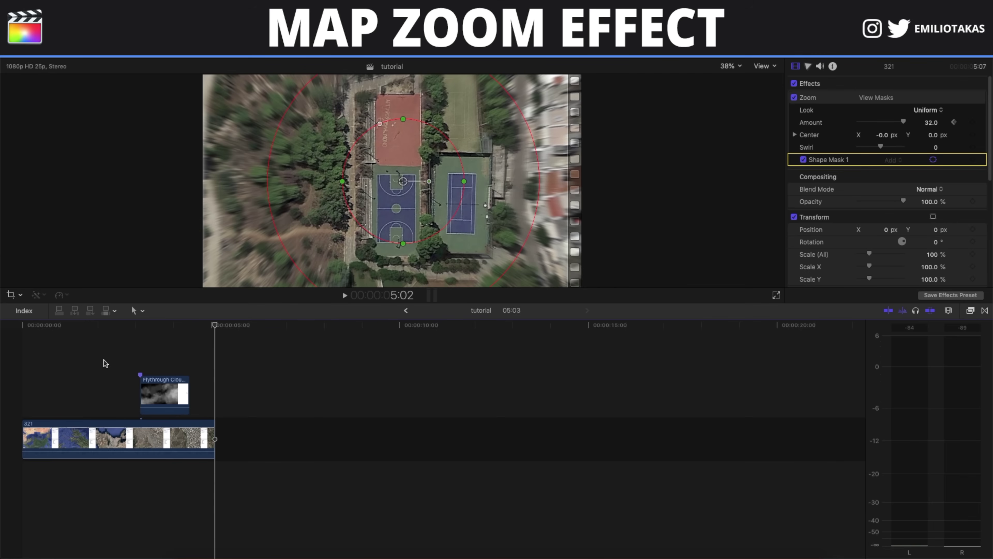
Append the DJI_0002 drone clip right after map clip 321, extending the timeline to 09:04.
key(space)
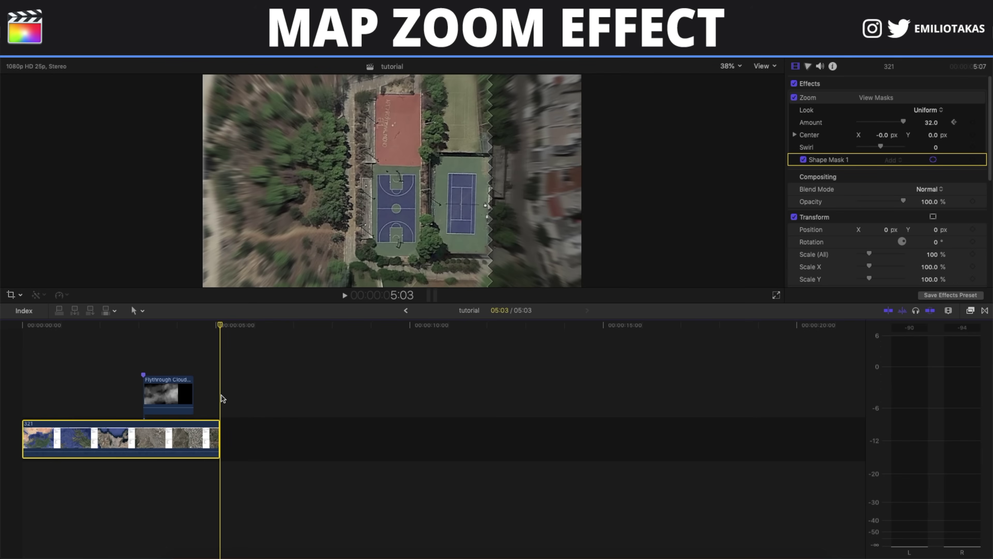
key(e)
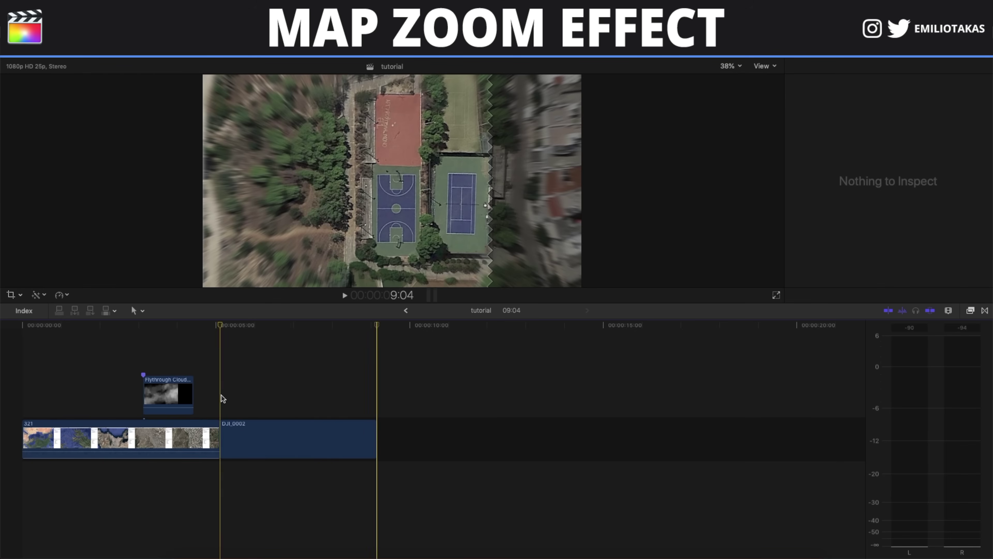
click(206, 396)
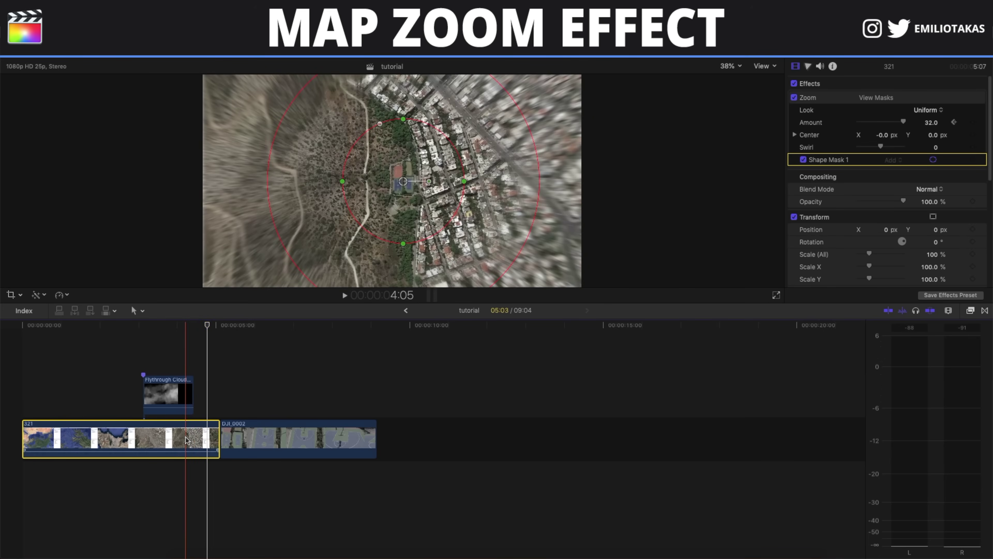
Paste clip 321's masked, keyframed Zoom effect onto DJI_0002, leaving out the Crop attribute.
key(super+c)
click(252, 438)
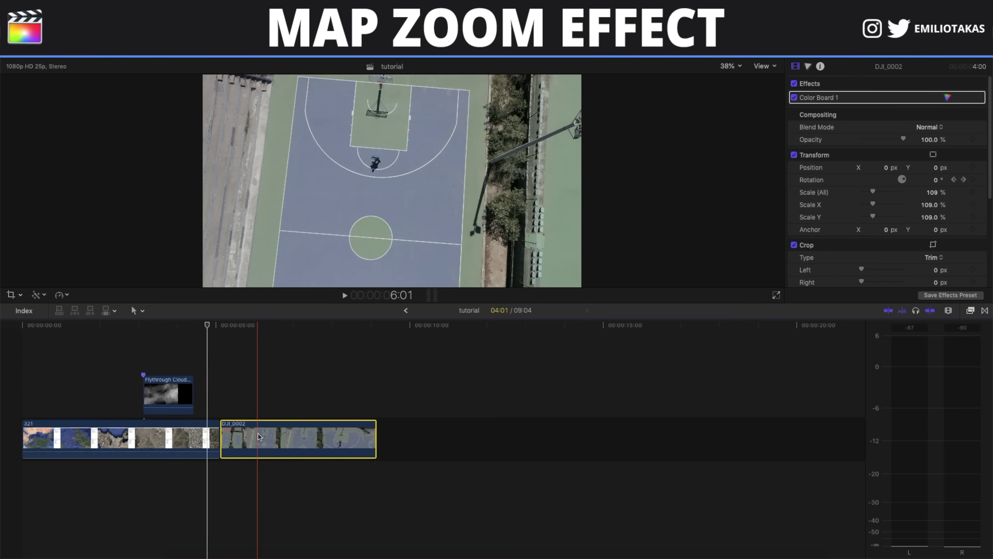
click(113, 51)
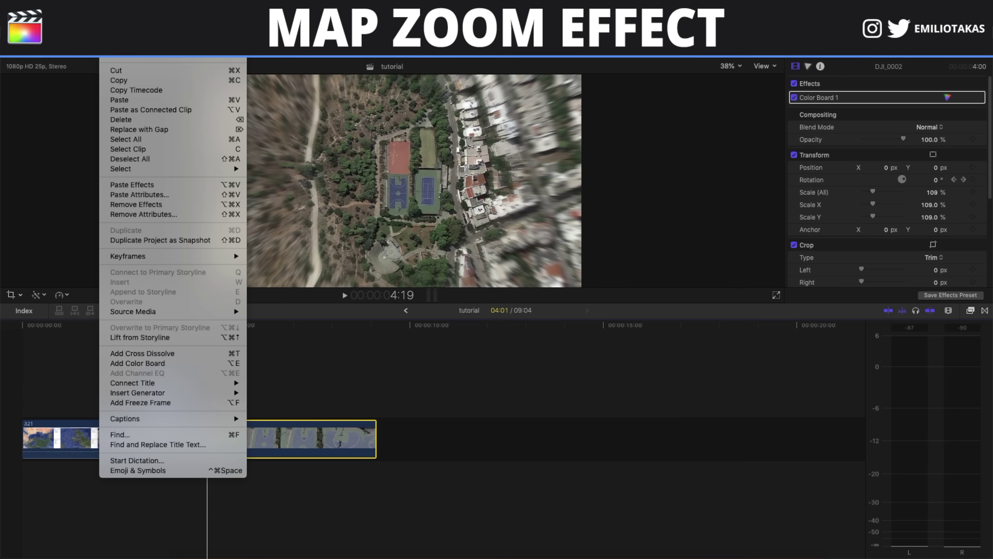
click(139, 194)
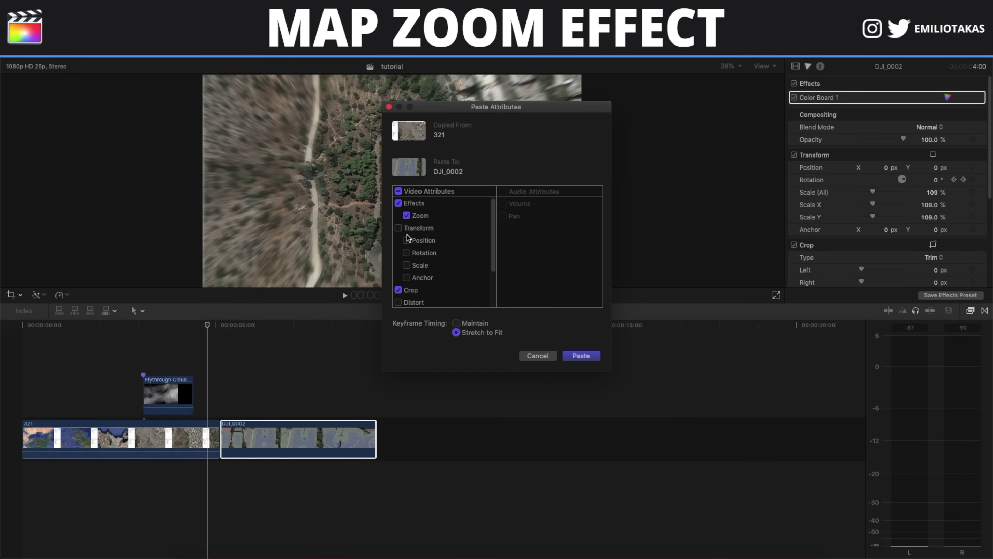
click(398, 289)
scroll(408, 273, down, 3)
scroll(409, 266, up, 3)
click(581, 355)
click(222, 403)
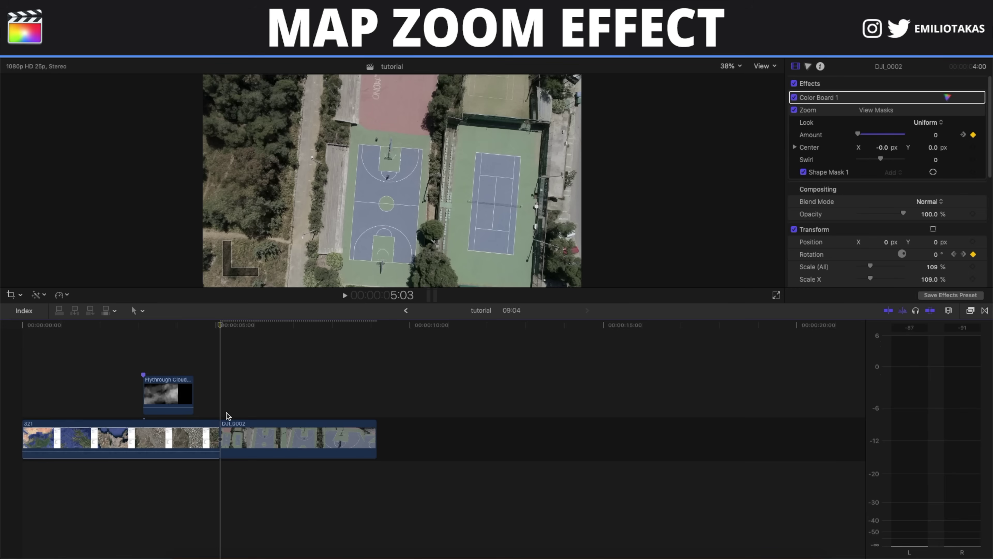
Keyframe DJI_0002's Zoom Amount at 32.0 at its start, dropping to 0 at about 6:08.
click(235, 427)
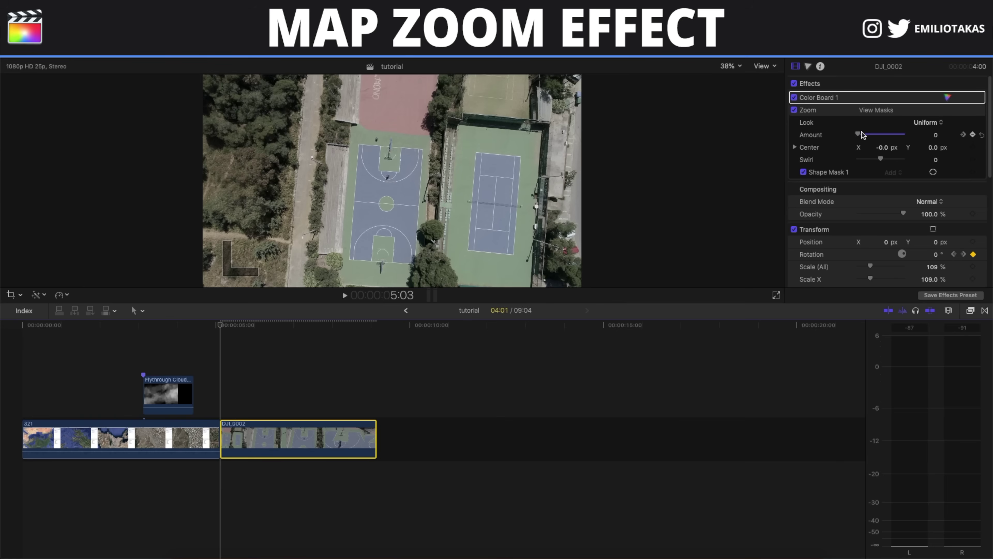
drag(859, 136, 915, 142)
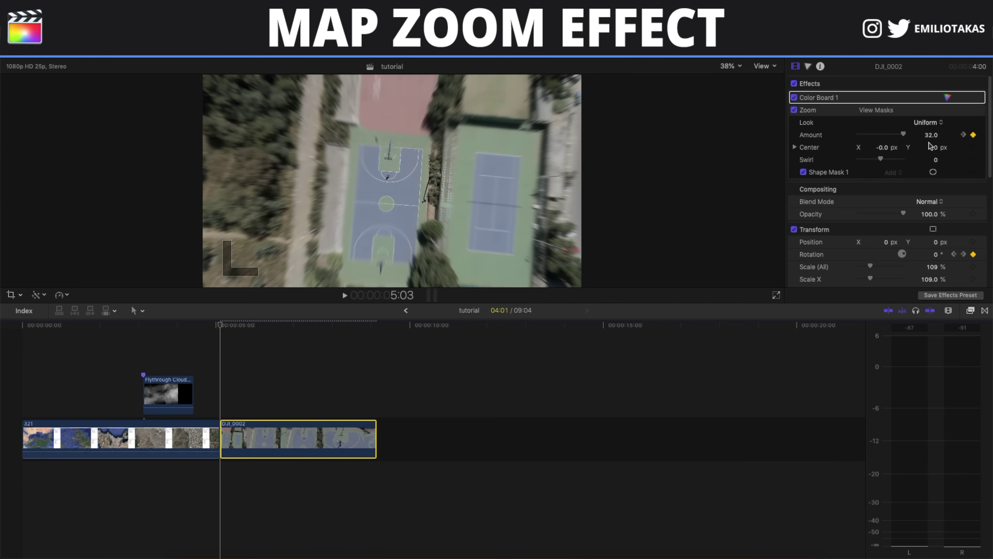
click(257, 385)
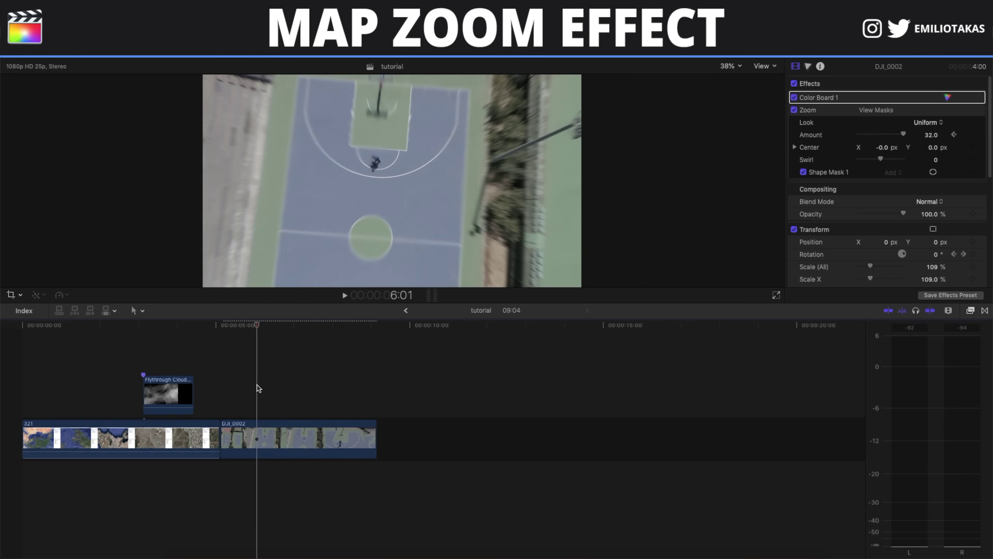
click(267, 386)
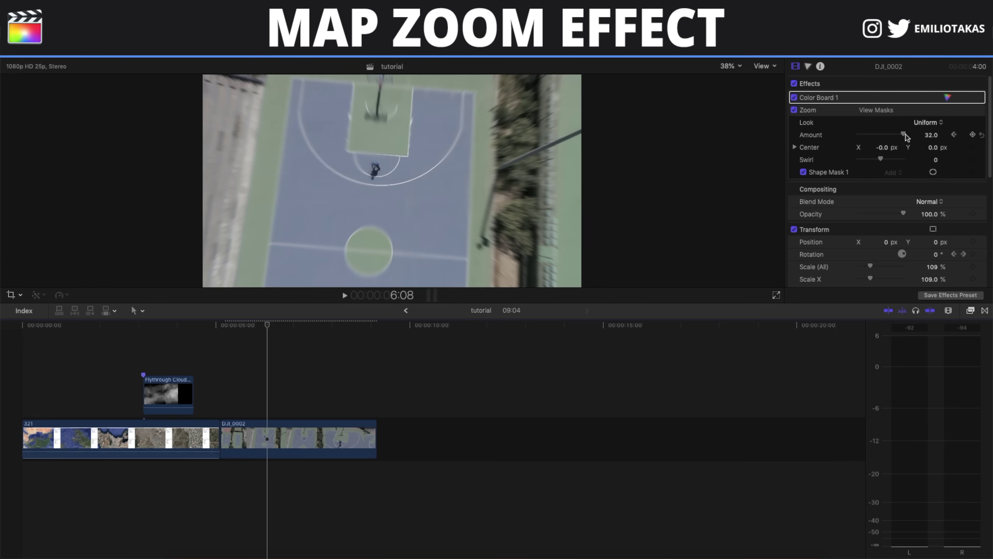
drag(903, 134, 840, 135)
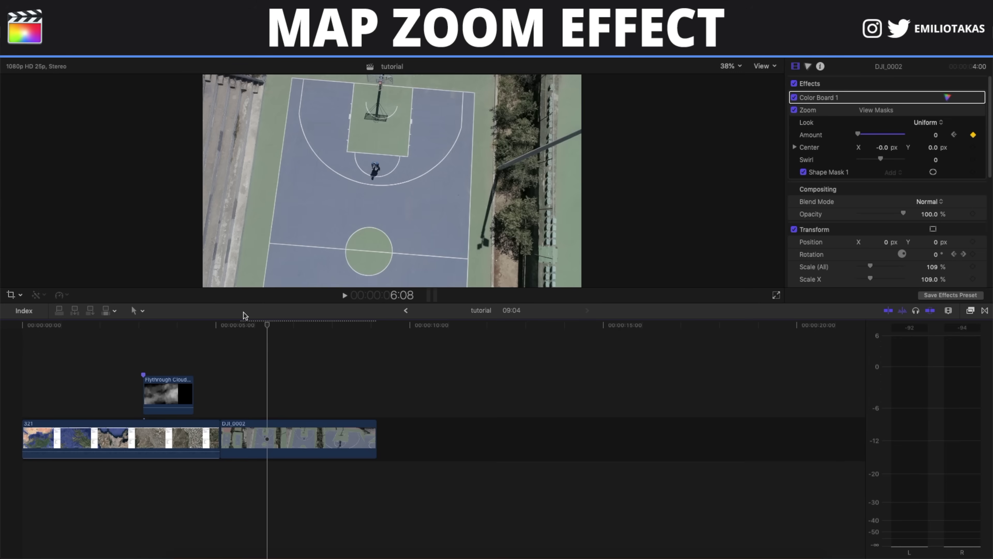
click(209, 347)
Place a Cross Dissolve transition on the edit point between clip 321 and DJI_0002.
click(829, 160)
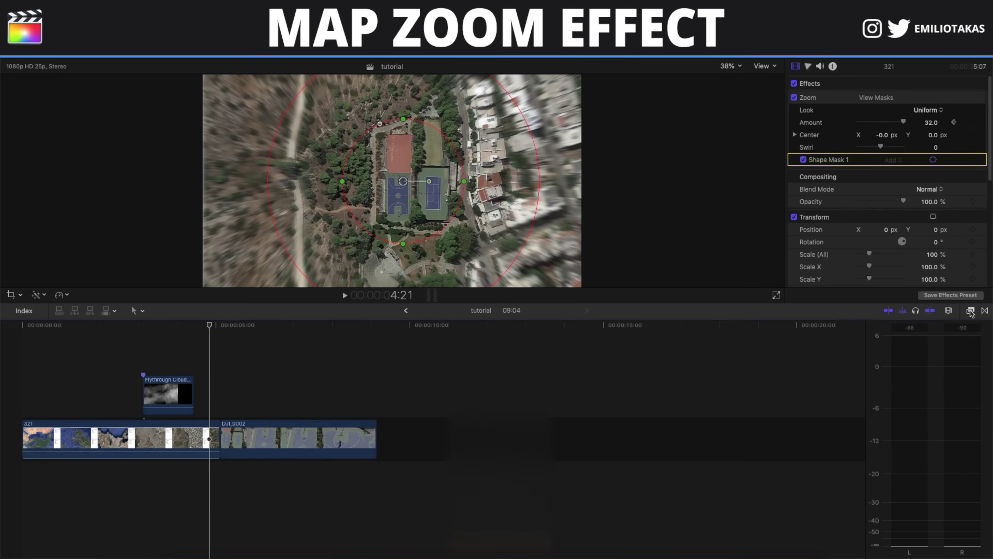
click(971, 310)
click(984, 310)
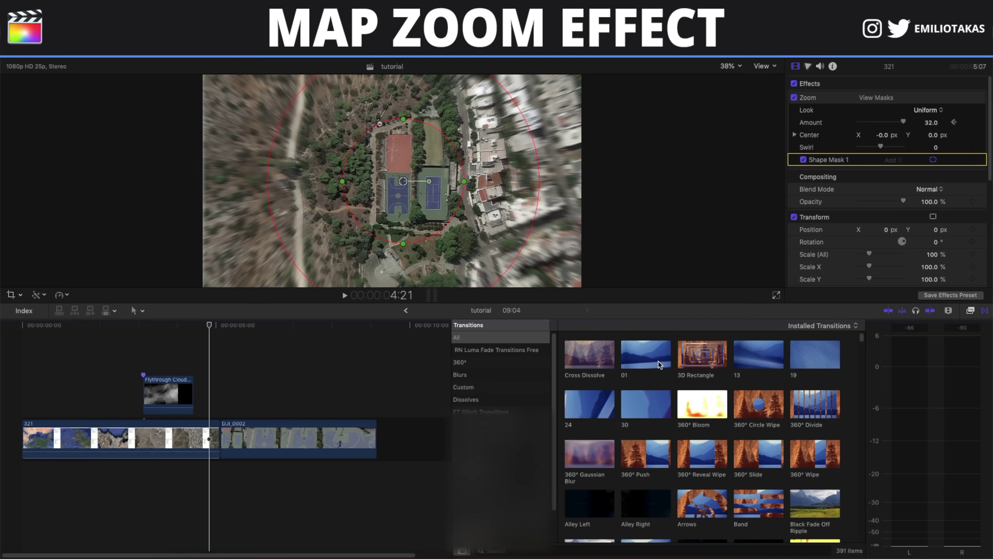
drag(596, 352, 215, 439)
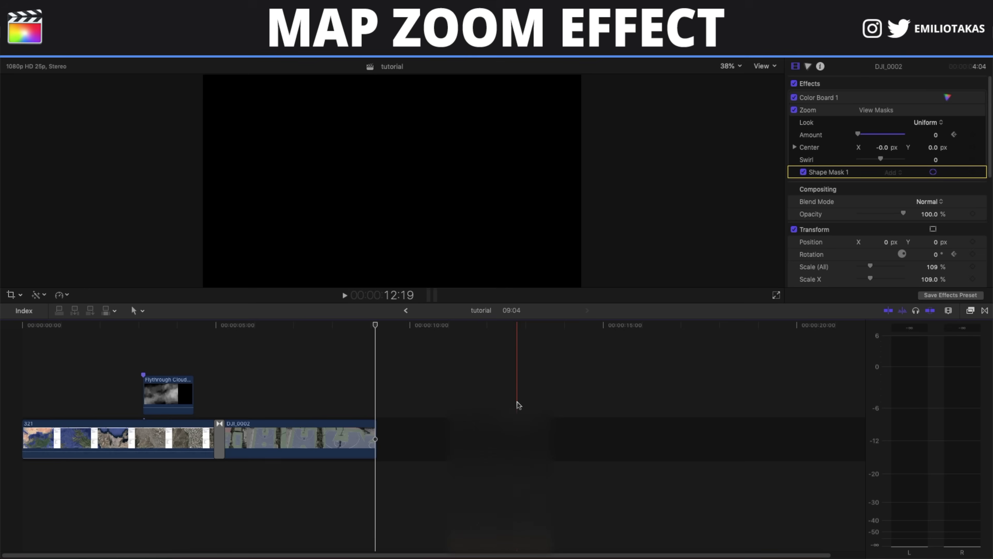